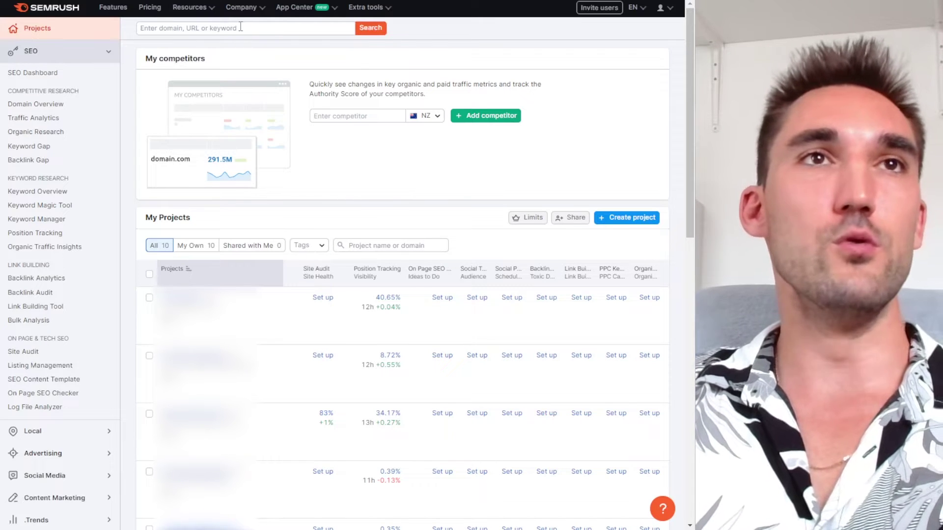
Look up the keyword "mens nike running shoes" and show its overview metrics for the United States.
left_click(239, 28)
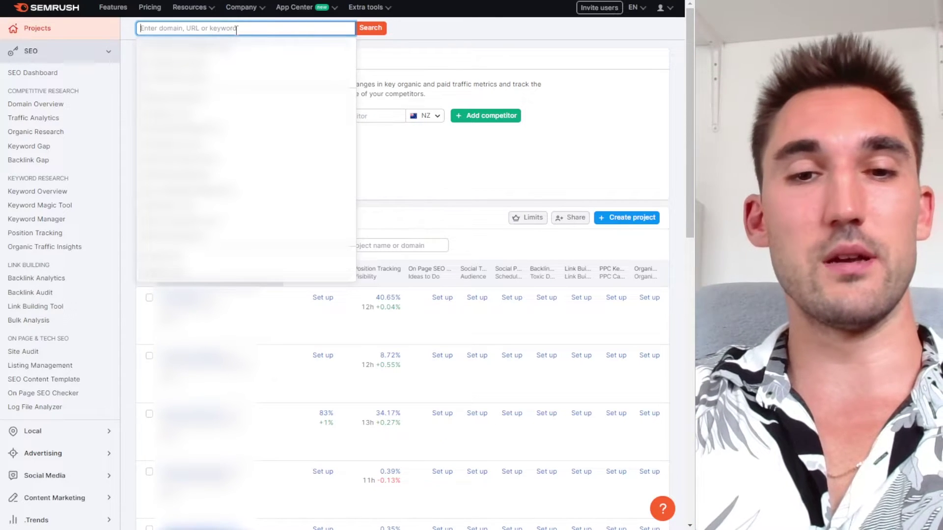
type("mens nike running shoes")
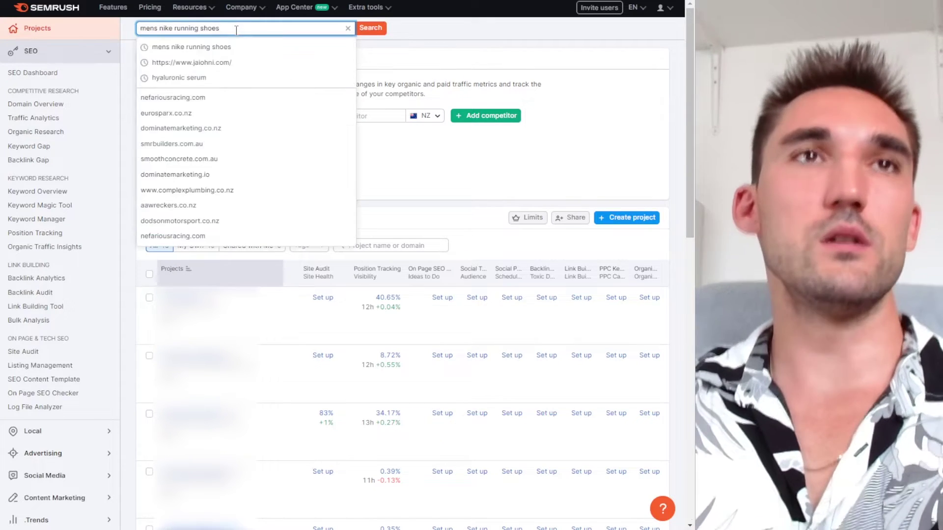
key("Return")
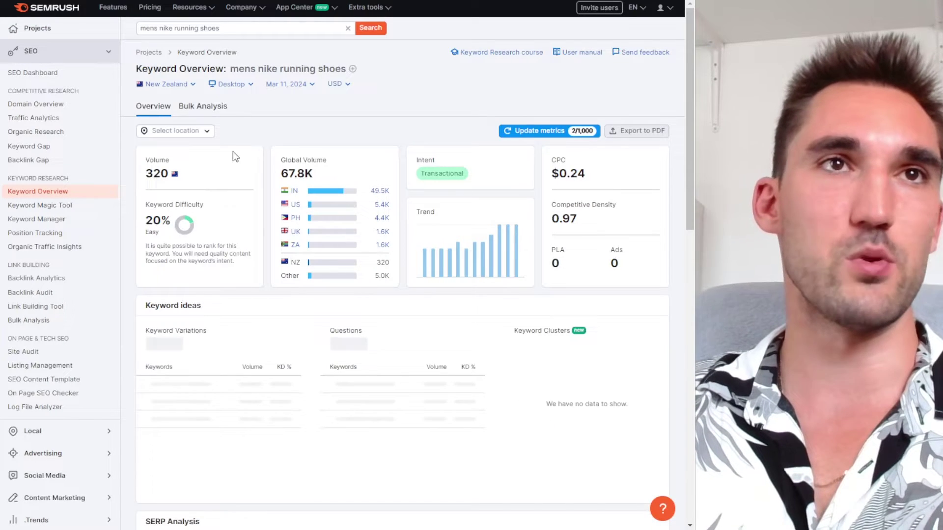
left_click(295, 205)
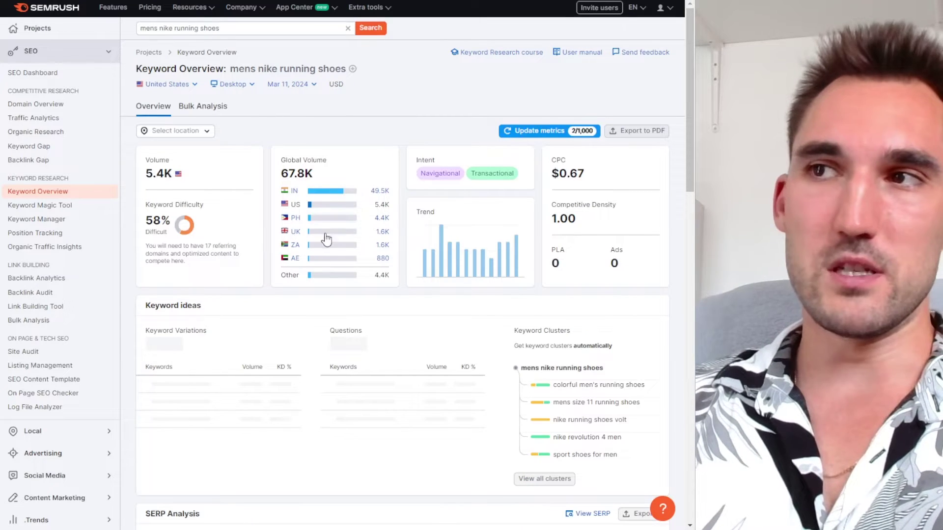
Copy the keyword variation "nike running shoes for men" into a text editor note and place the note beside the keyword data.
scroll(208, 162, "down", 4)
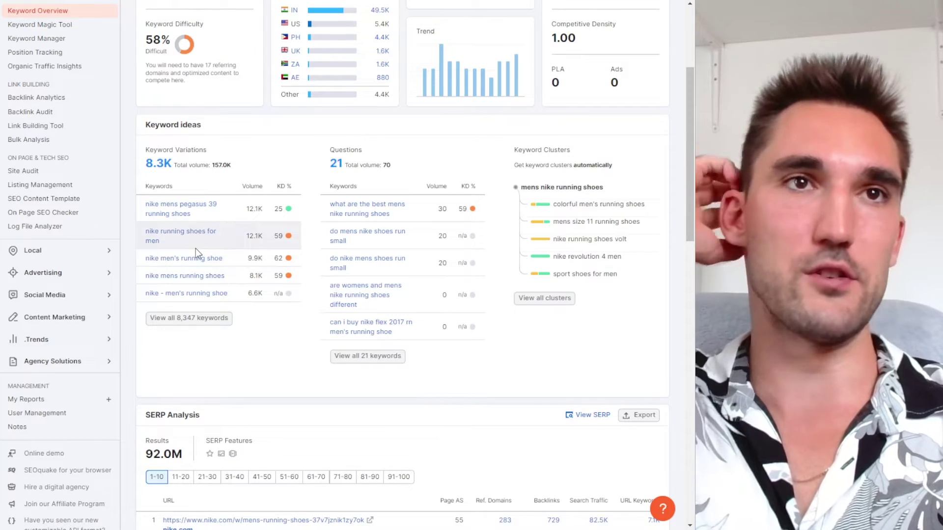
scroll(231, 225, "up", 4)
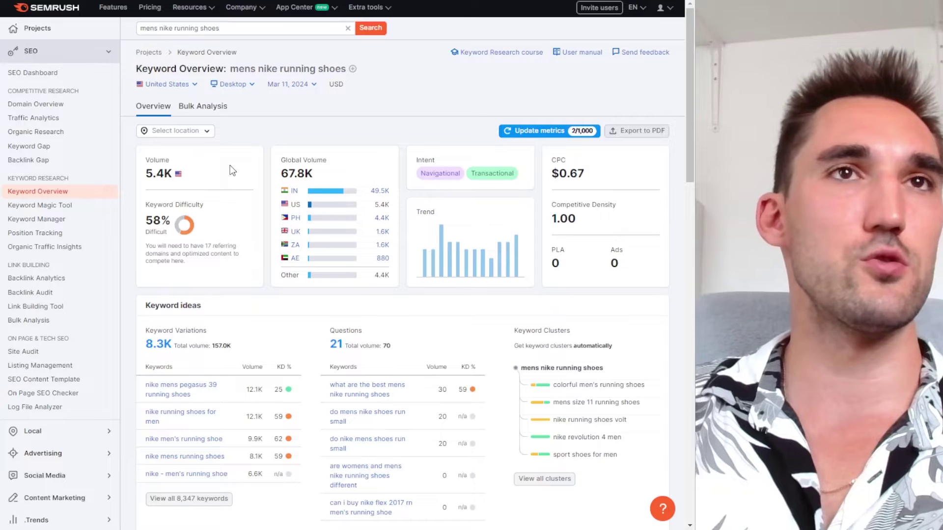
scroll(291, 350, "down", 1)
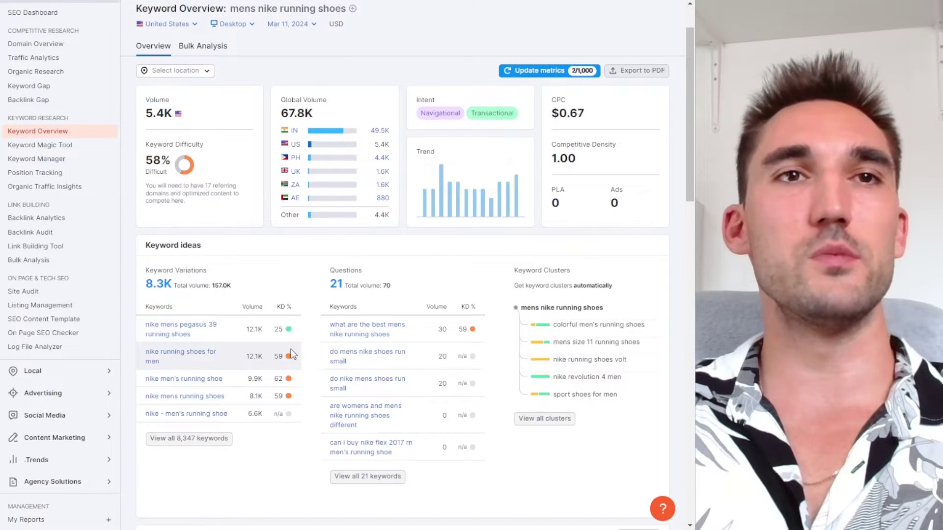
mouse_move(288, 357)
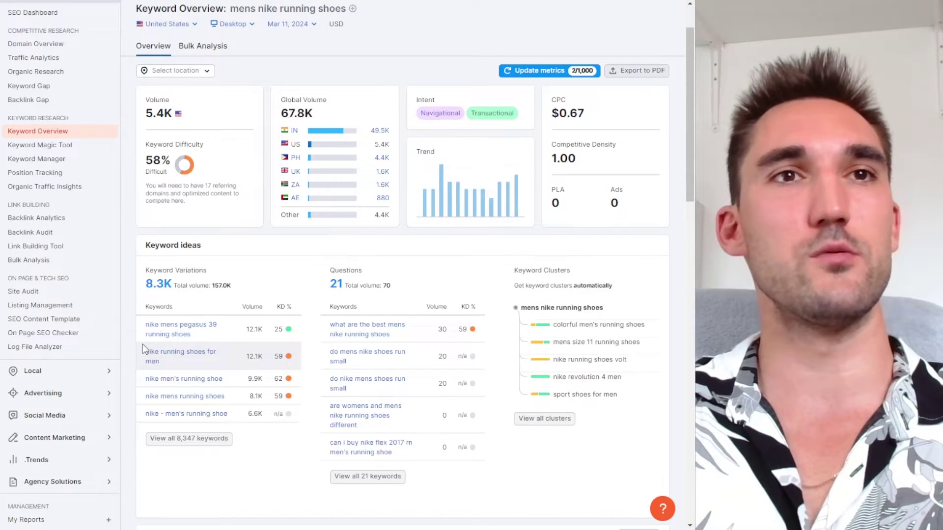
left_click_drag(140, 349, 175, 368)
key("ctrl+c")
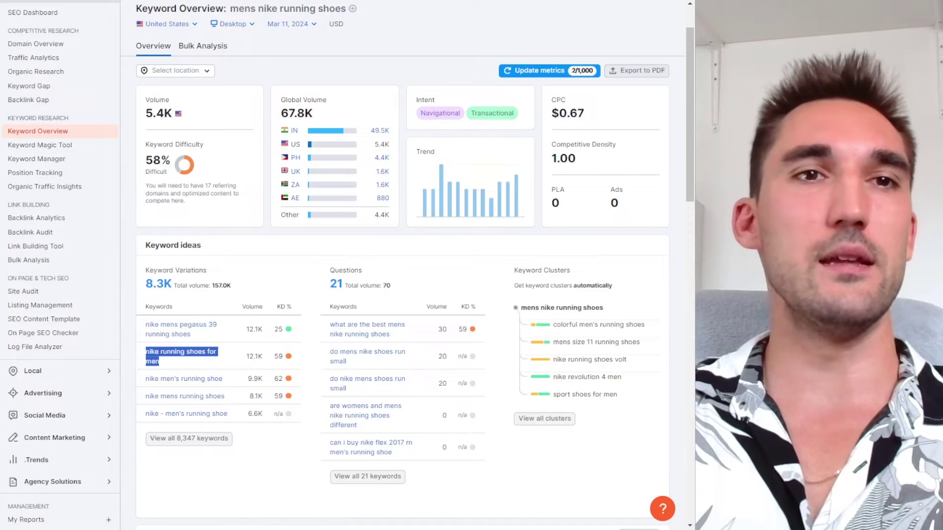
key("alt+Tab")
key("ctrl+v")
left_click_drag(657, 45, 712, 2)
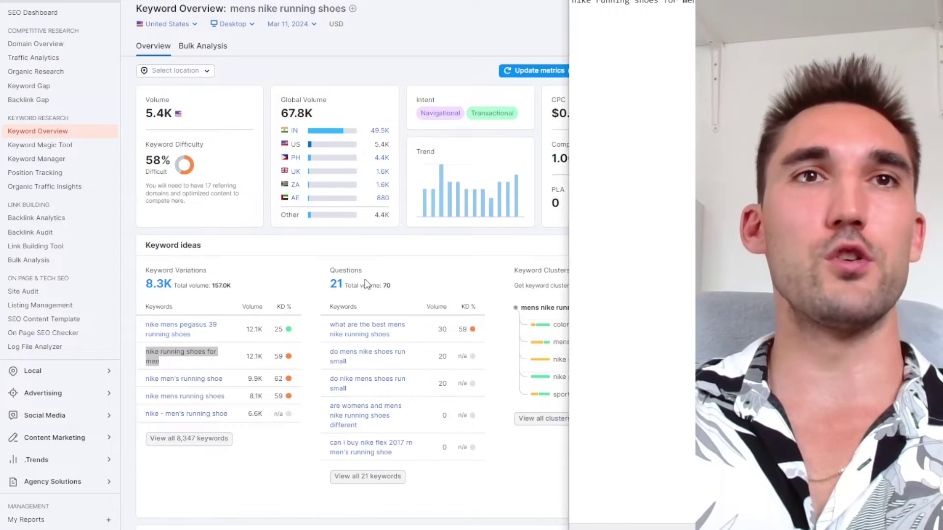
Open the full list of keyword variations for "mens nike running shoes".
left_click(305, 264)
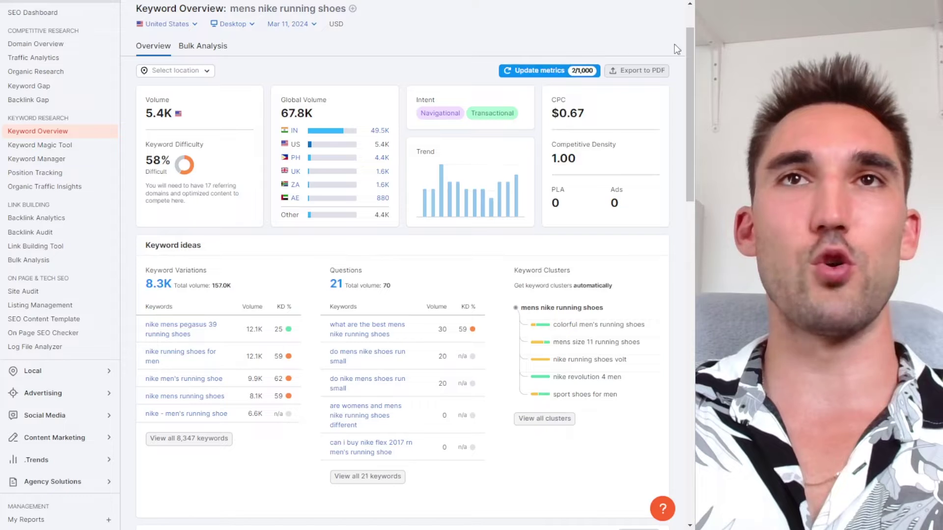
key("alt+Tab")
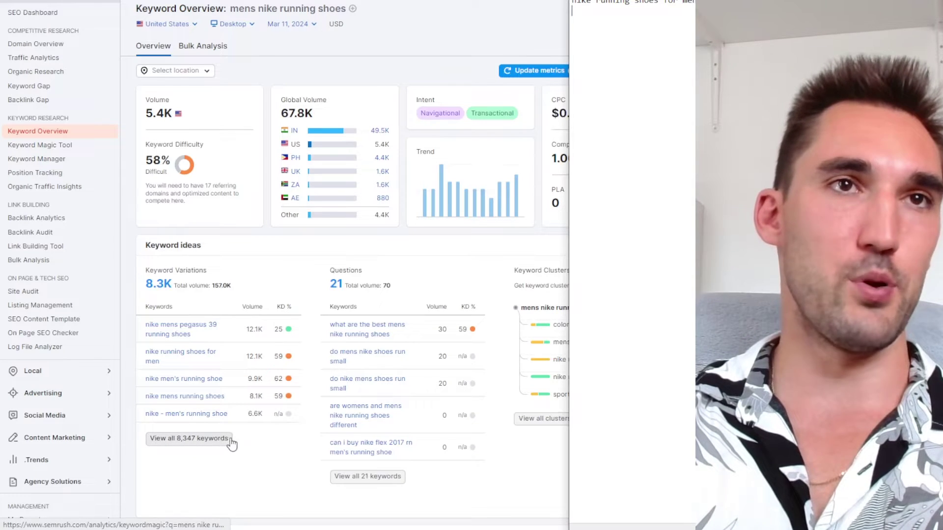
left_click(456, 493)
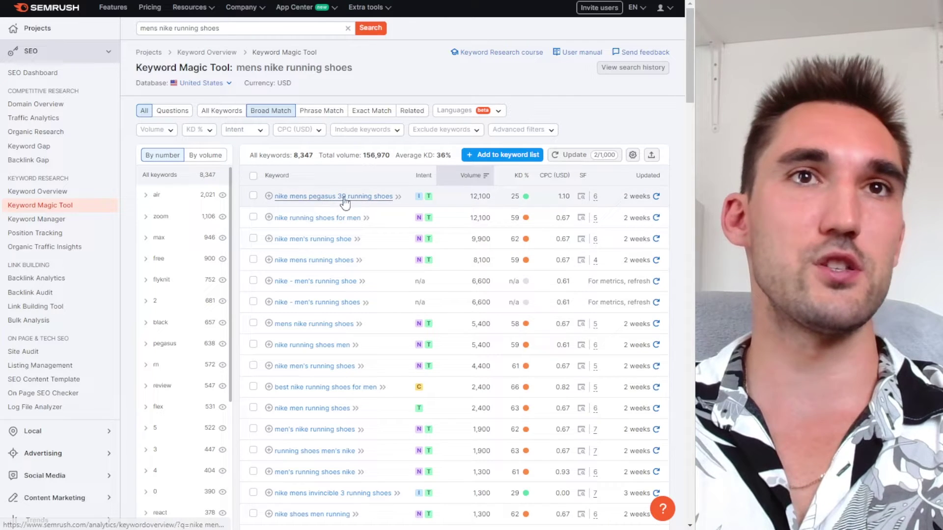
Add "pegasus 39" on its own line in the text note under the main keyword.
key("alt+Tab")
type("pegasus 39")
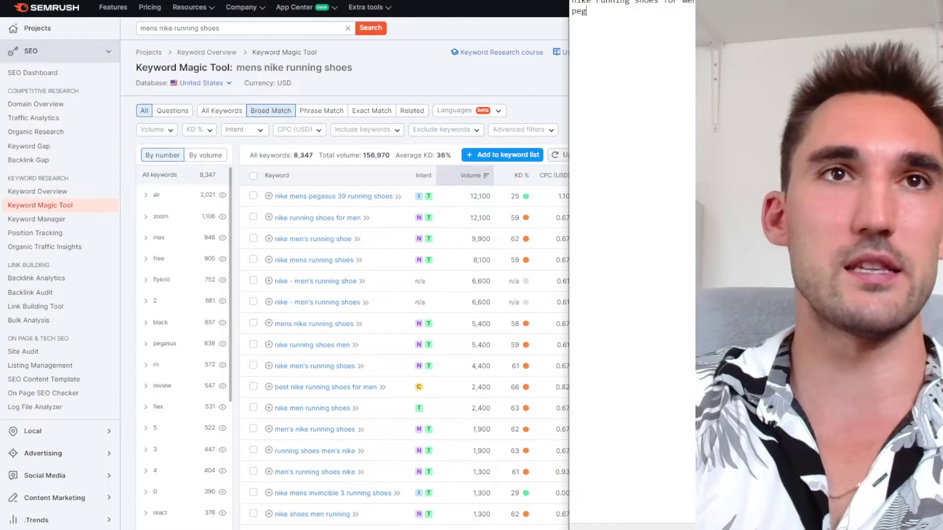
key("Return")
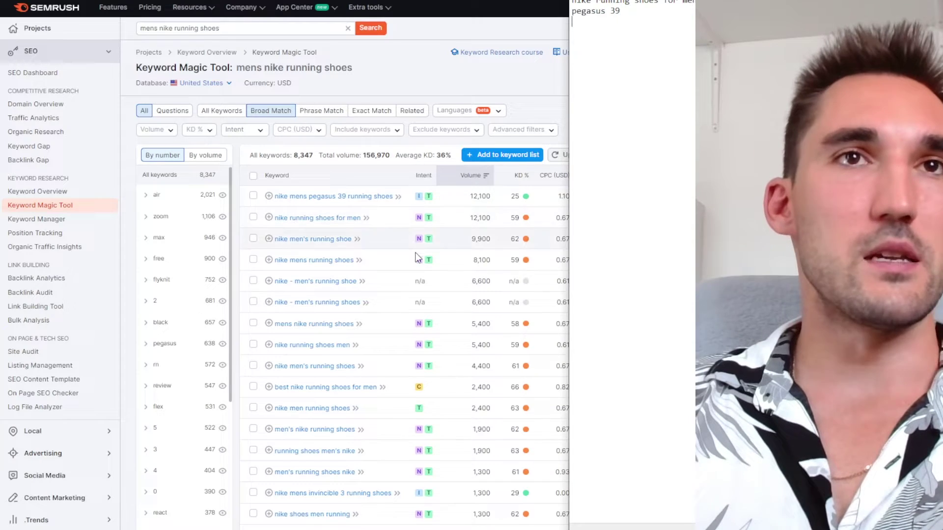
Add "best nike mens running shoes" to the note as a separate entry, several blank lines below "pegasus 39".
scroll(411, 253, "down", 3)
scroll(411, 253, "down", 3)
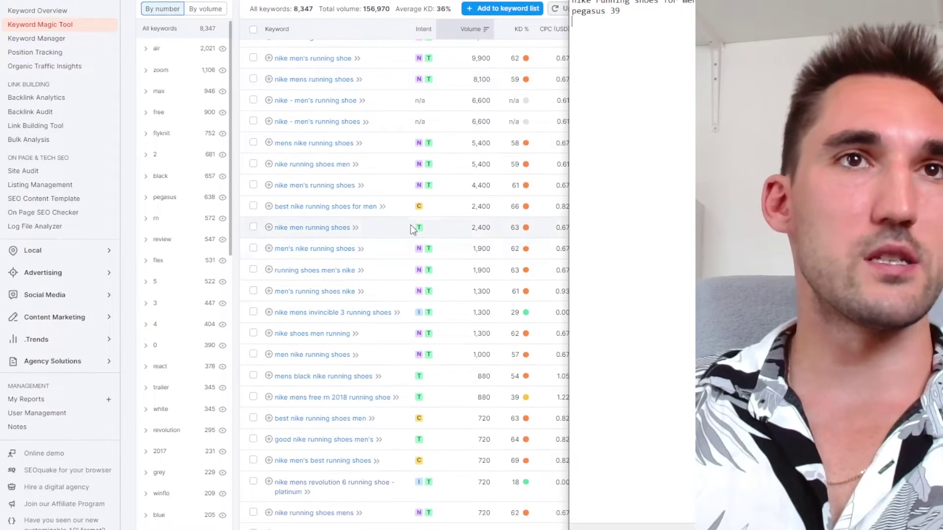
scroll(405, 123, "down", 2)
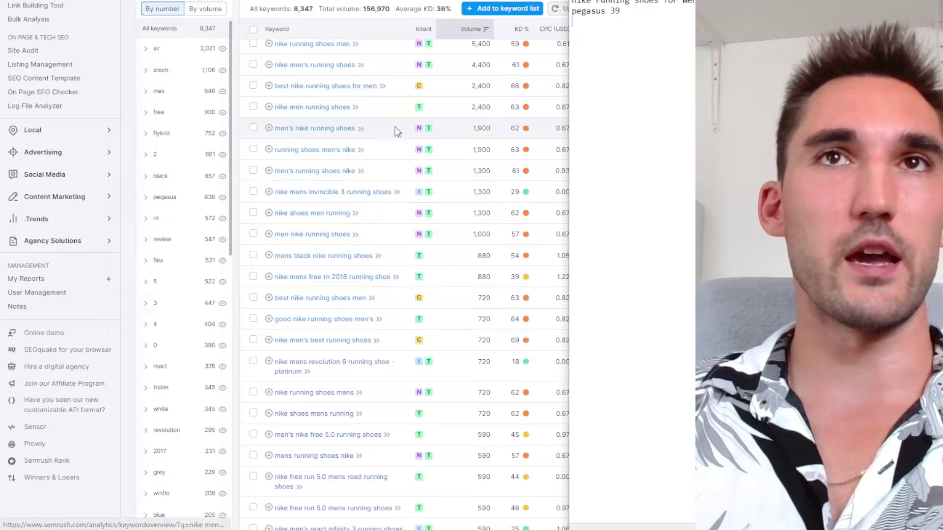
key("Return")
key("Return")
key("Return")
key("Return")
key("Return")
key("Return")
key("Return")
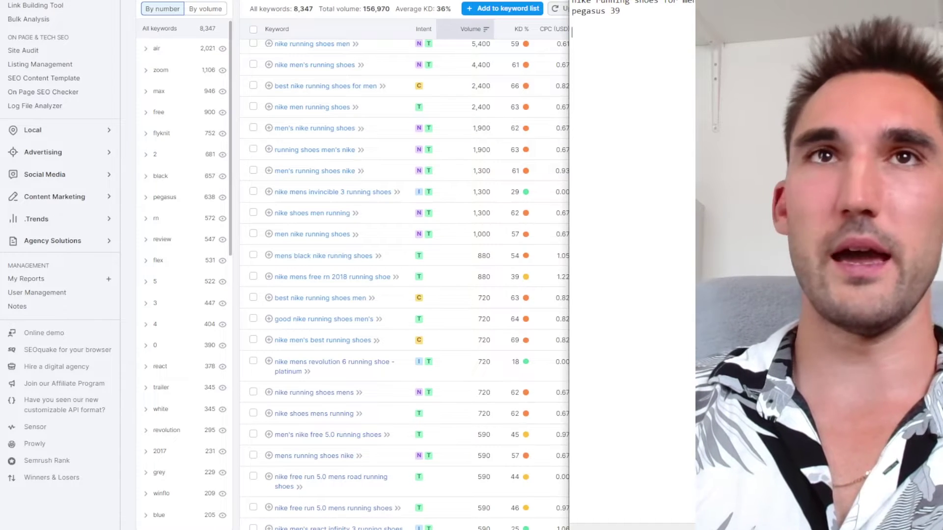
type("best ni")
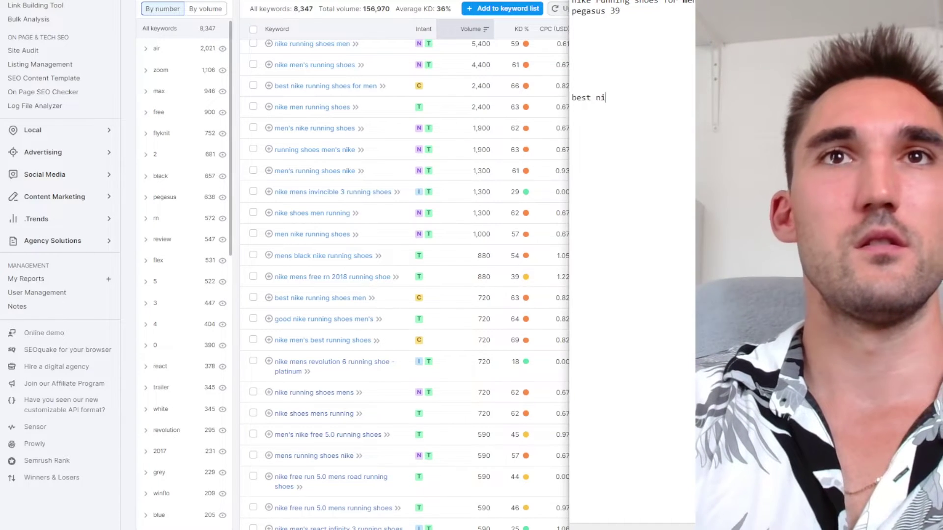
type("ke mens running sho")
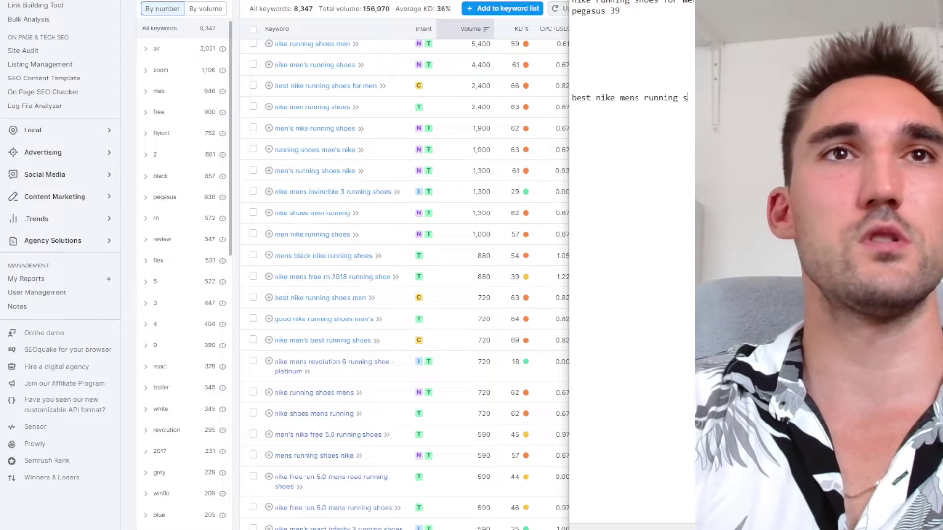
Add "invincible 3" to the note on the line directly below "pegasus 39".
key("Up")
key("Up")
key("Up")
key("Up")
key("Up")
key("Up")
key("Up")
type("invincible 3")
key("Return")
Add "black" and "revolution 6" from the keyword list as separate lines below "invincible 3" in the note.
scroll(329, 167, "down", 2)
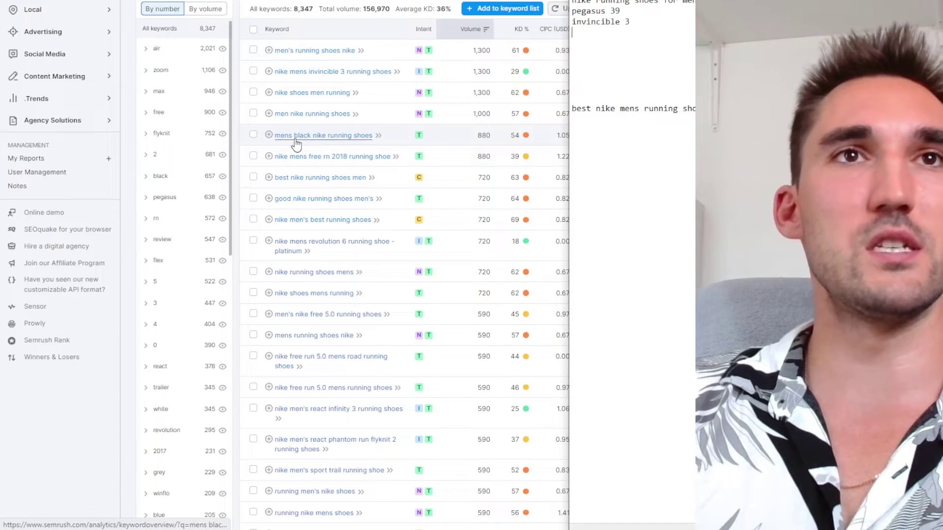
type("black")
key("Return")
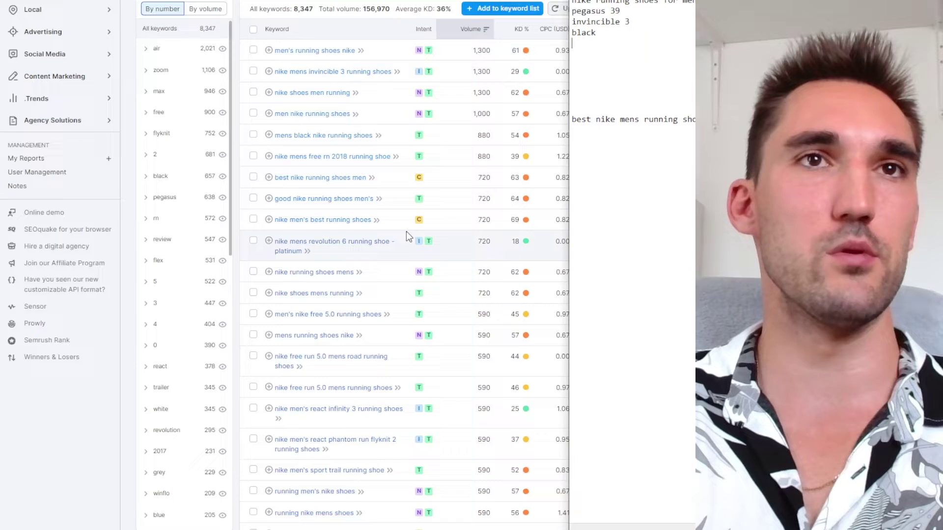
scroll(379, 197, "down", 1)
scroll(379, 197, "down", 1)
type("re")
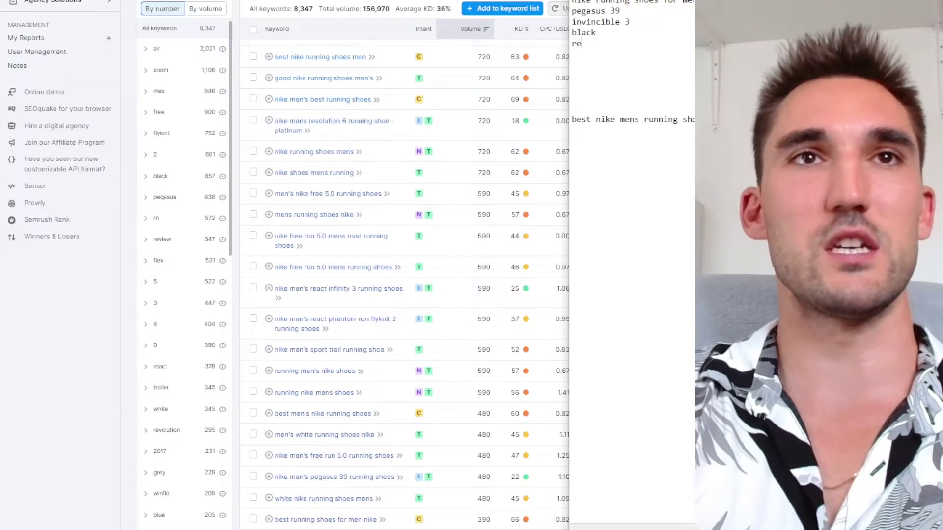
type("volution ")
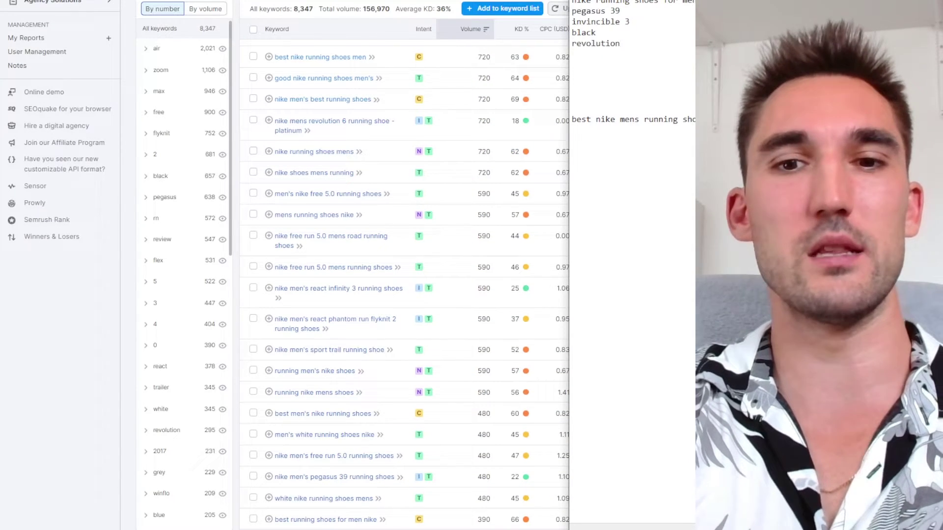
type("6")
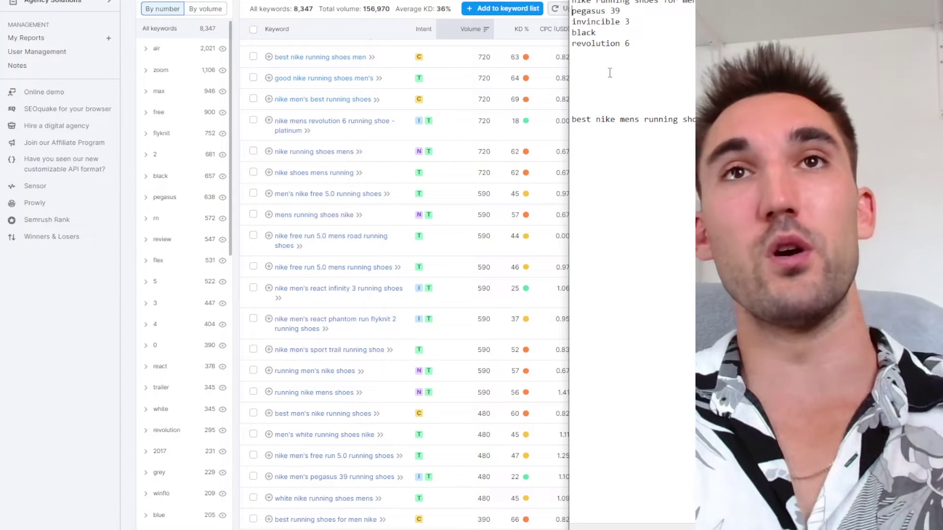
left_click(628, 16)
key("shift+Left")
key("shift+Left")
key("shift+Left")
key("shift+Left")
key("shift+Left")
key("shift+Left")
key("shift+Left")
key("shift+Left")
left_click_drag(629, 22, 584, 22)
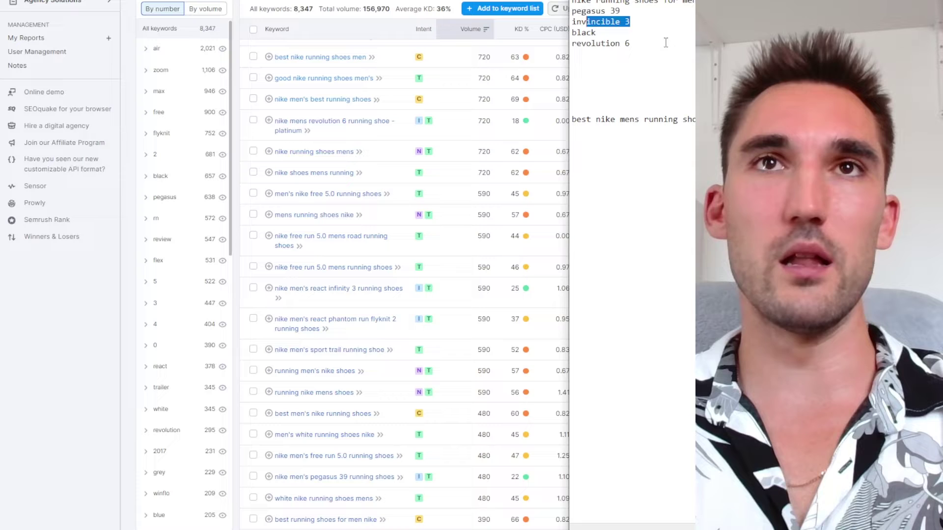
left_click_drag(630, 43, 572, 43)
left_click(681, 54)
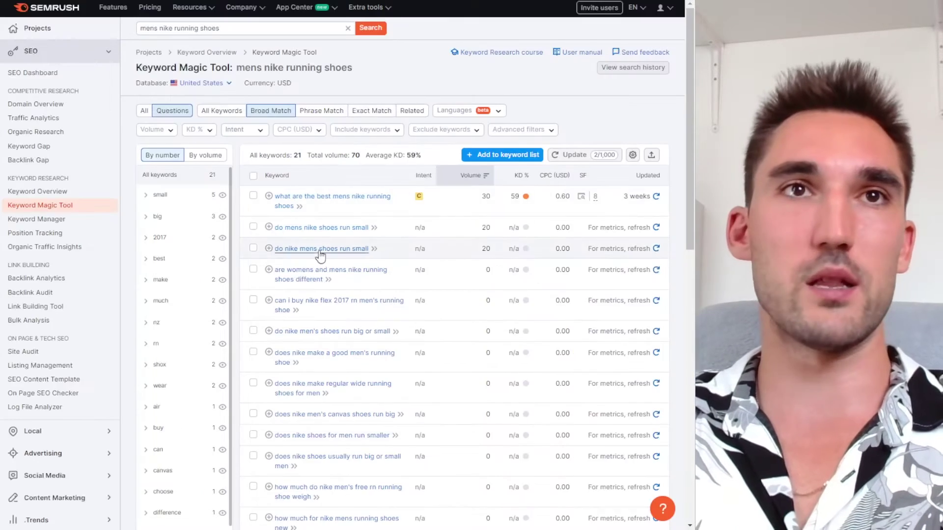
Examine the question-type keywords for "mens nike running shoes" through to the end of the list.
scroll(305, 117, "down", 5)
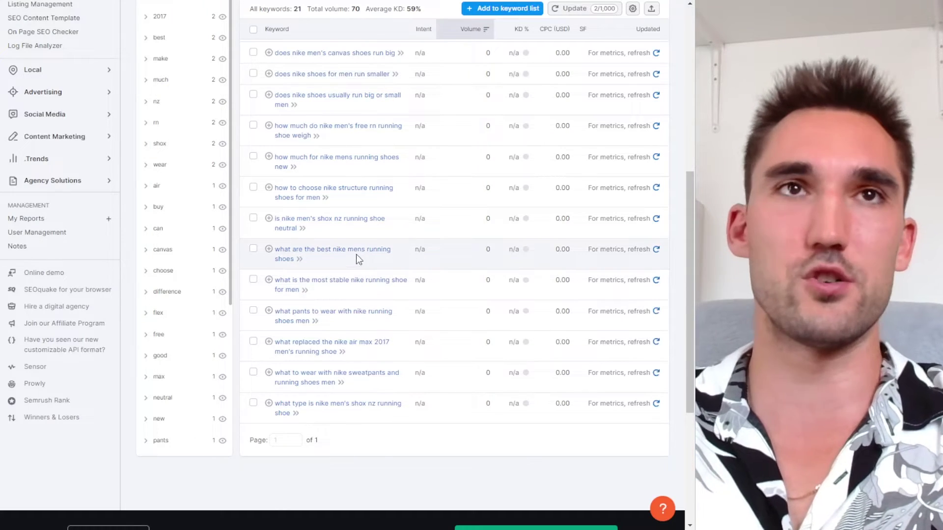
scroll(357, 254, "up", 4)
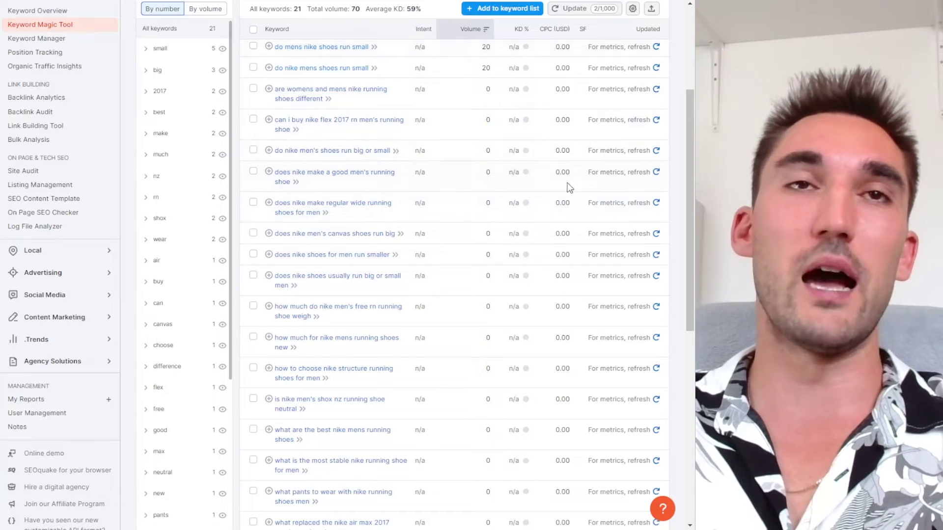
scroll(379, 392, "up", 4)
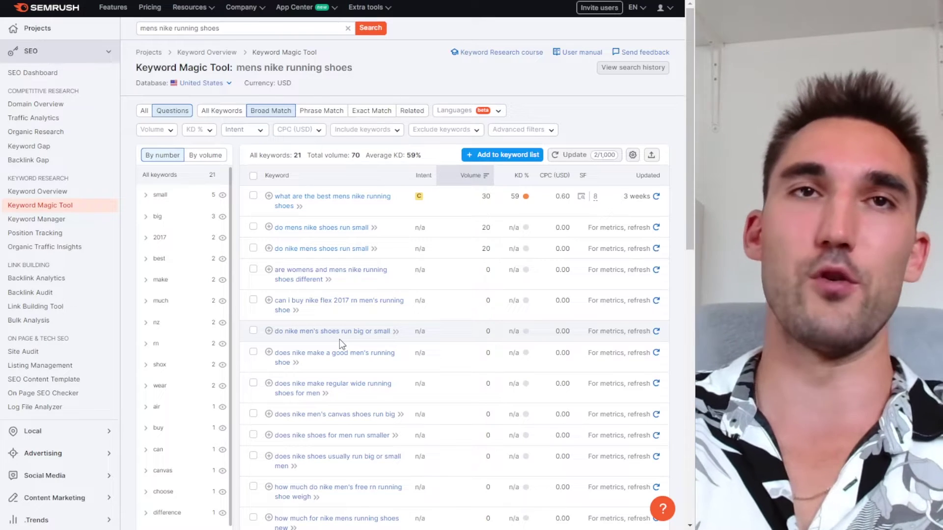
key("alt+Tab")
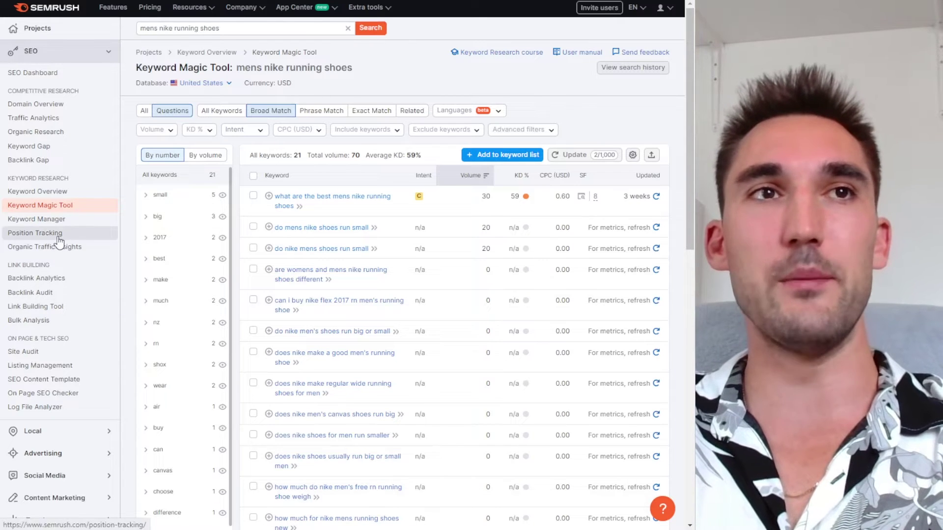
Create a Position Tracking project for the domain nikerunningshoes.com, leaving the project name blank.
left_click(58, 236)
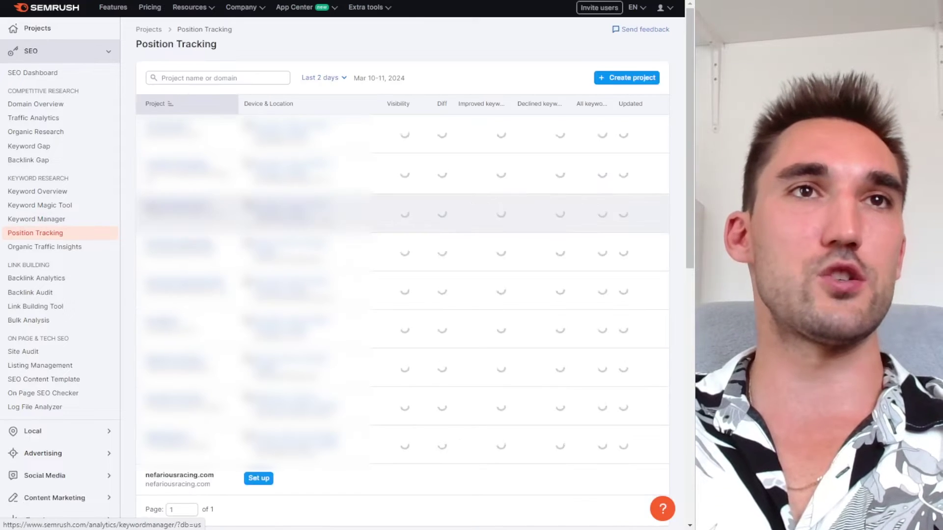
left_click(606, 79)
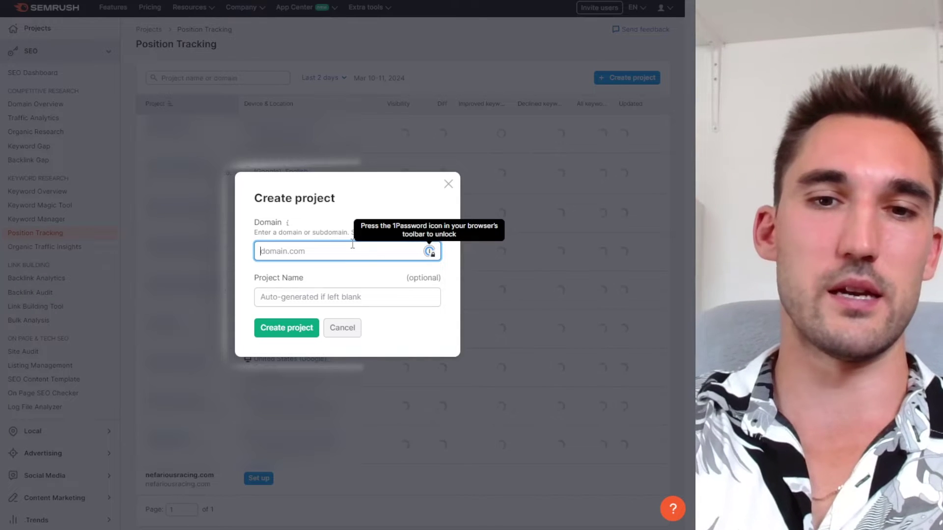
type("nikerunningshoes.com")
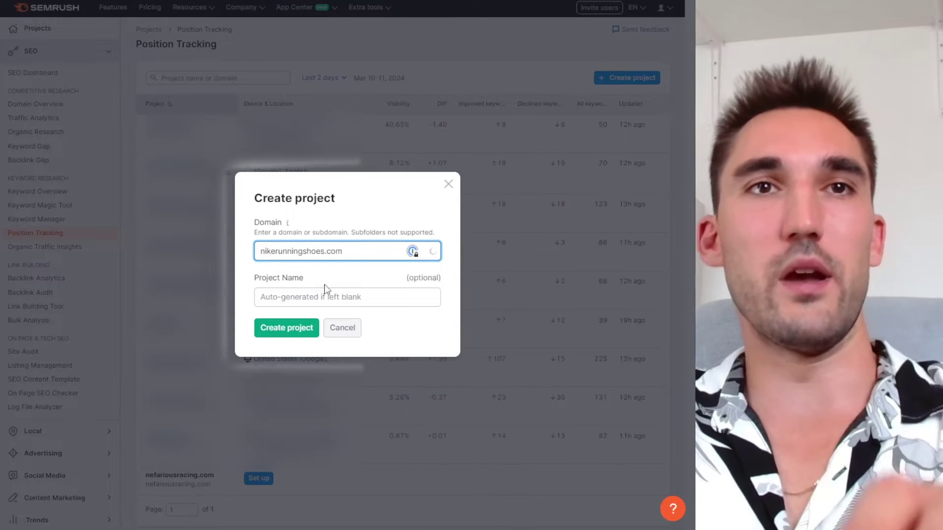
left_click(300, 330)
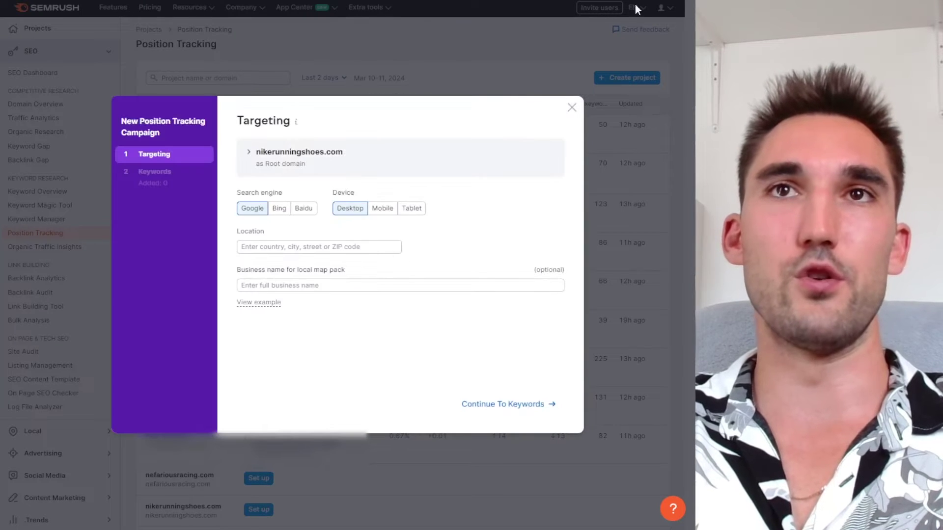
Set the tracking campaign's target location to United States and continue to its keywords.
left_click(313, 245)
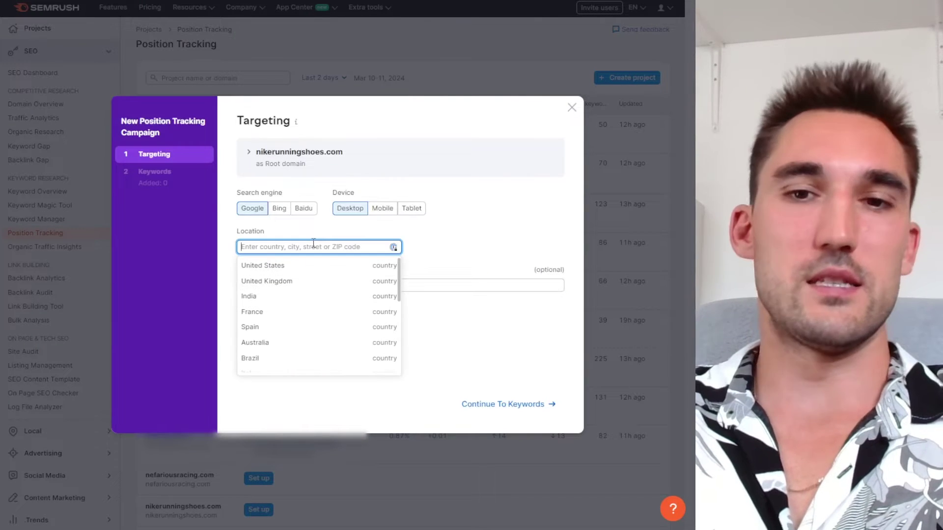
left_click(343, 268)
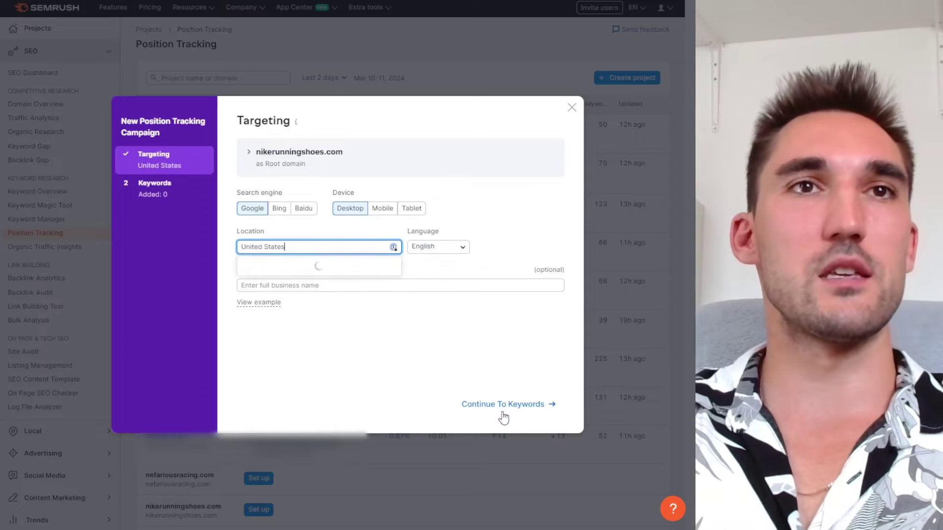
left_click(516, 407)
Paste the noted keyword list into the campaign's keywords, and leave the campaign setup without saving.
key("ctrl+v")
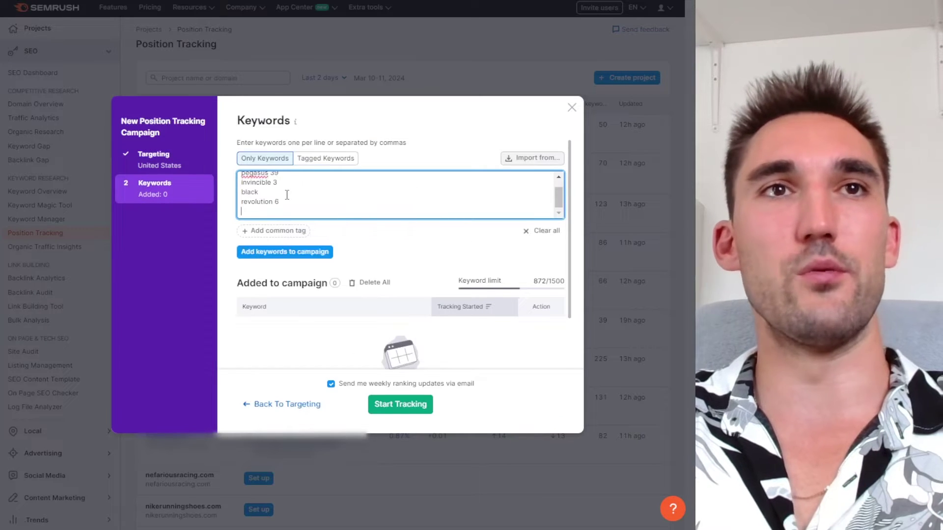
scroll(280, 195, "up", 1)
scroll(252, 192, "down", 1)
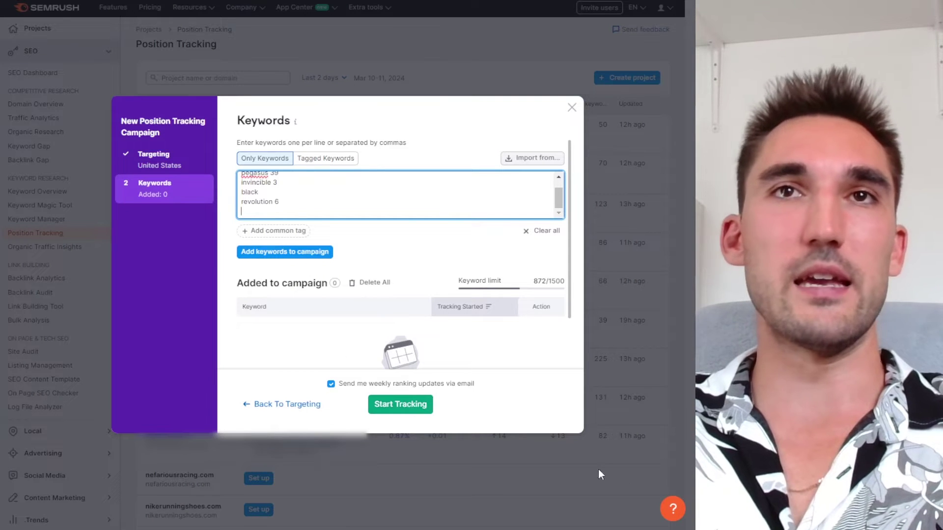
left_click(569, 109)
left_click(525, 493)
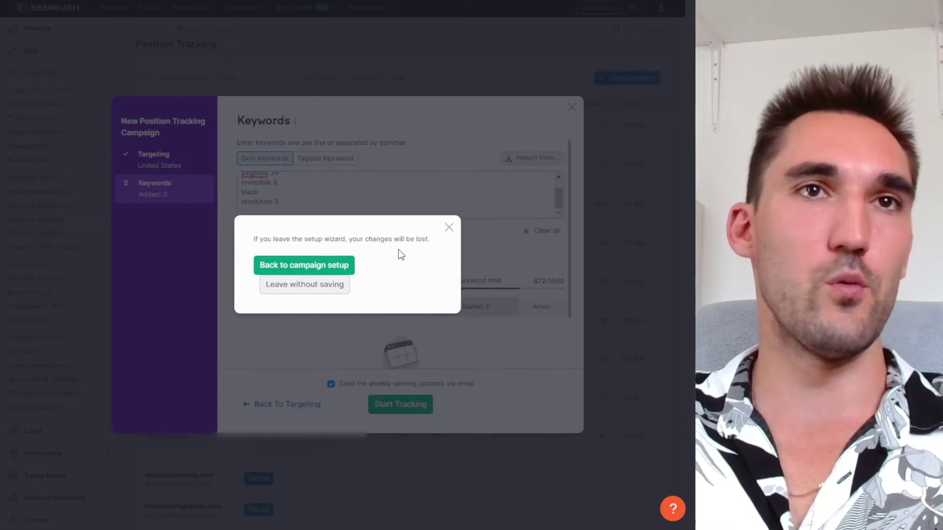
left_click(305, 286)
Open the position tracking report for nefariousracing.com and view all of its tracked keywords.
left_click(601, 321)
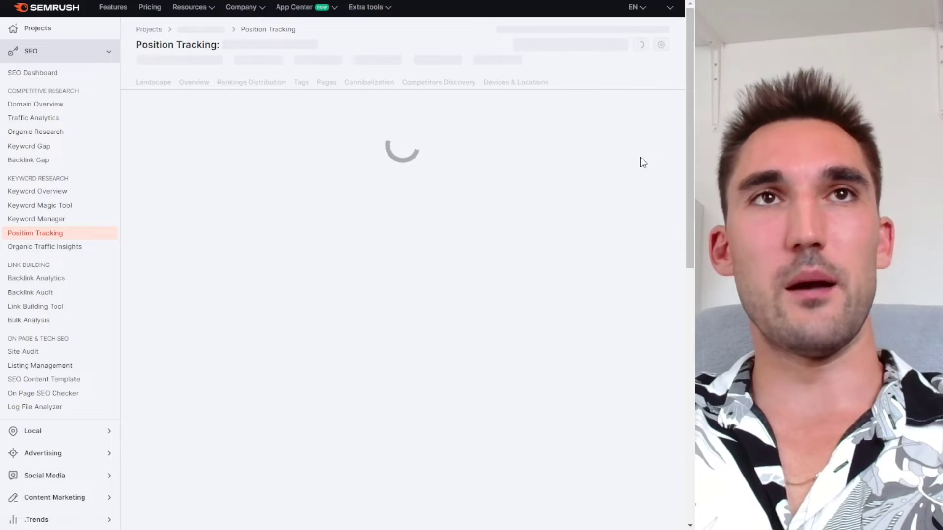
scroll(472, 270, "down", 4)
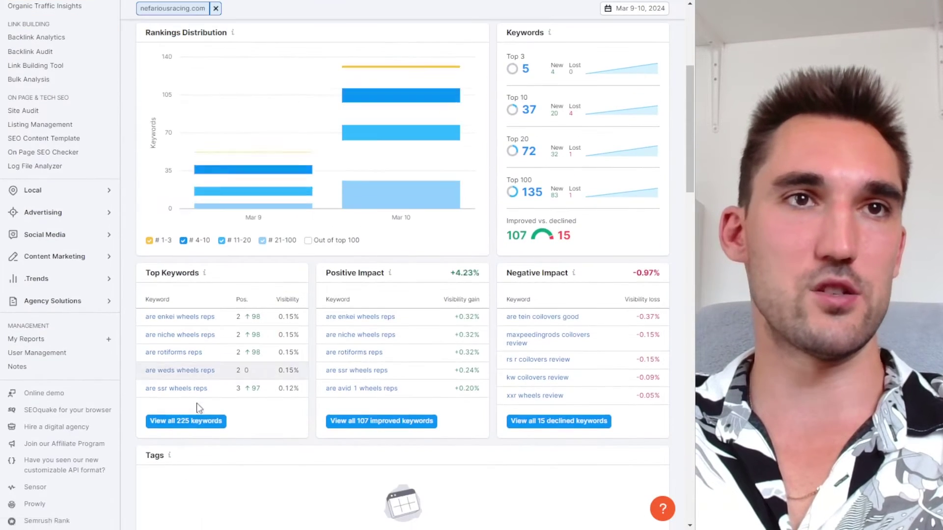
left_click(187, 421)
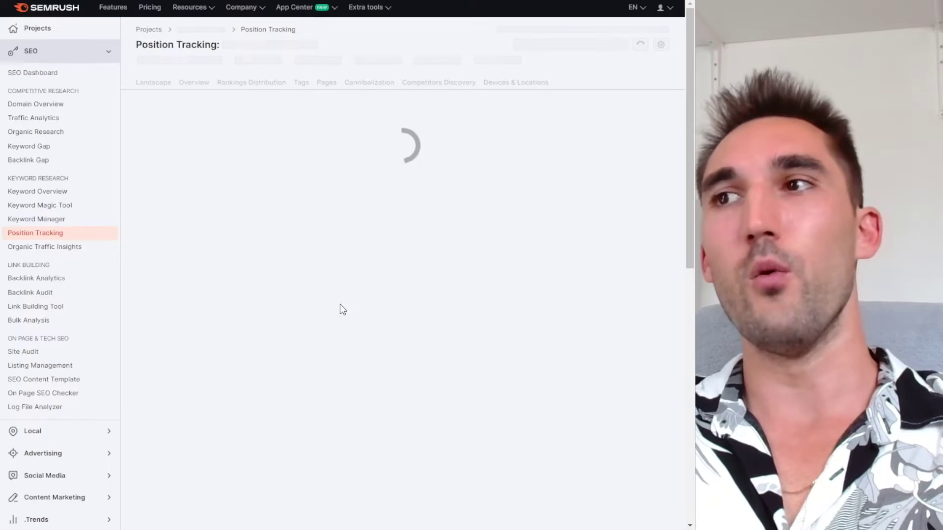
Examine the visibility trend for nefariousracing.com and the position changes of its keywords between March 9 and 10.
scroll(452, 252, "down", 2)
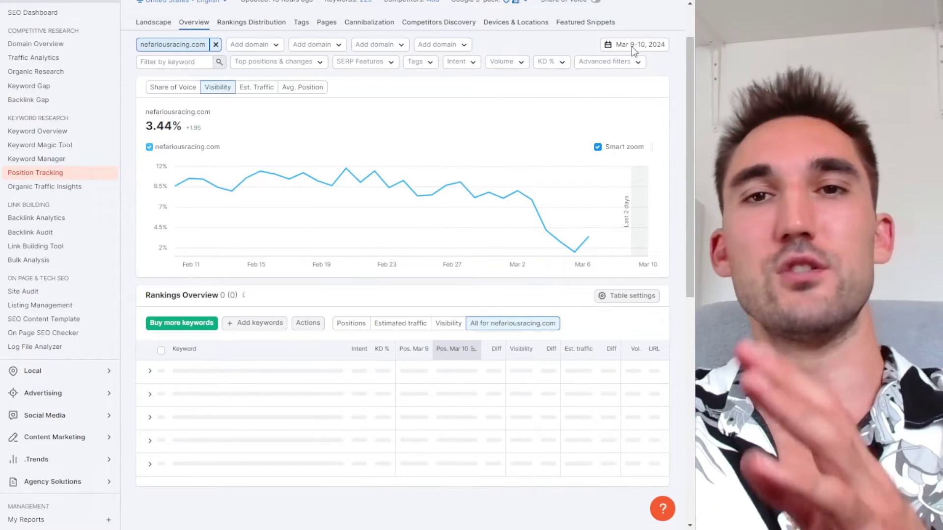
scroll(357, 266, "down", 5)
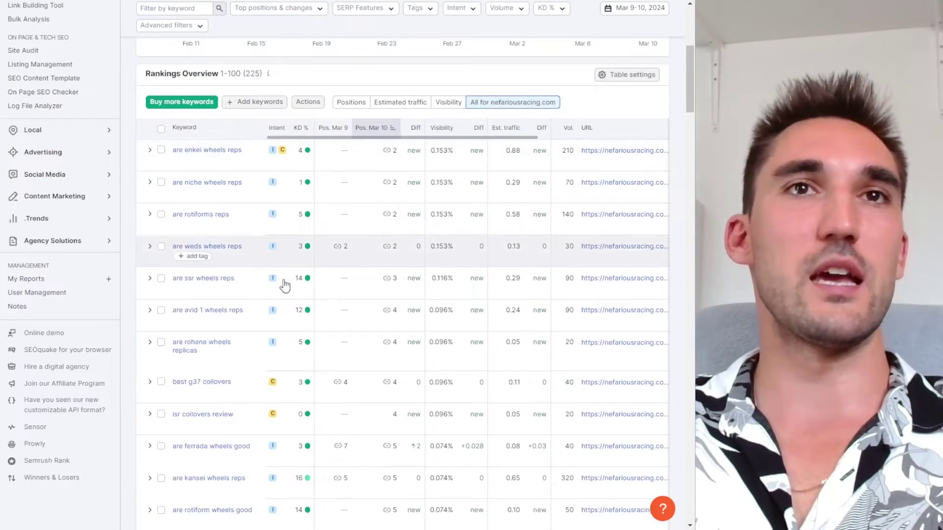
scroll(357, 265, "up", 3)
scroll(354, 254, "down", 1)
scroll(353, 254, "down", 15)
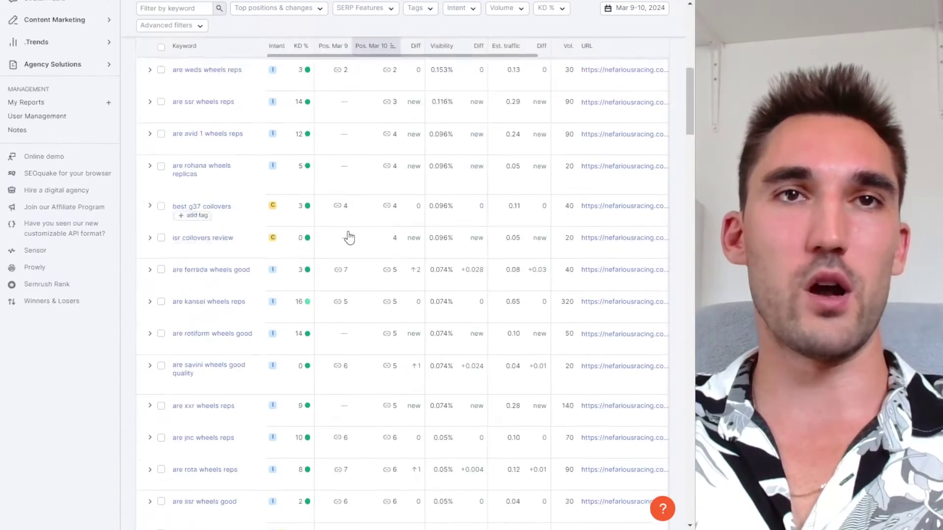
scroll(358, 211, "down", 3)
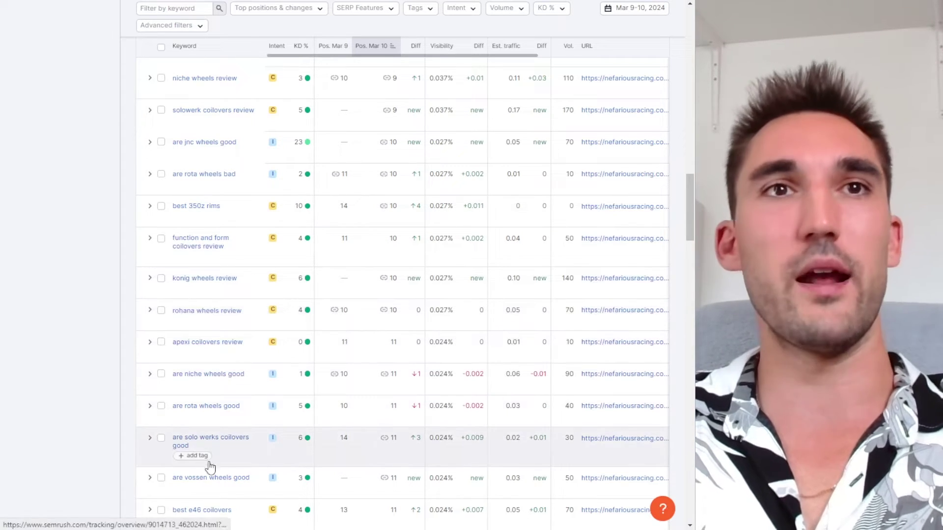
scroll(210, 467, "down", 7)
scroll(358, 217, "down", 10)
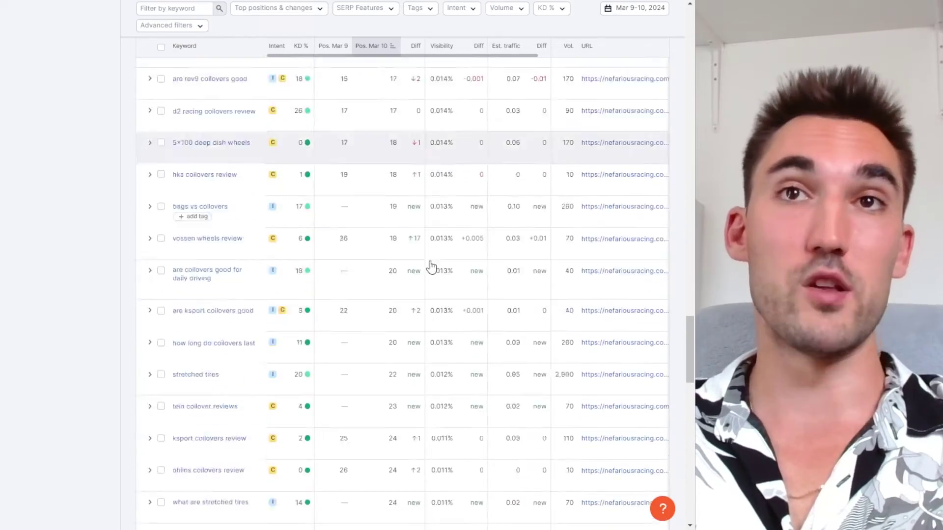
scroll(511, 108, "up", 15)
scroll(513, 105, "up", 20)
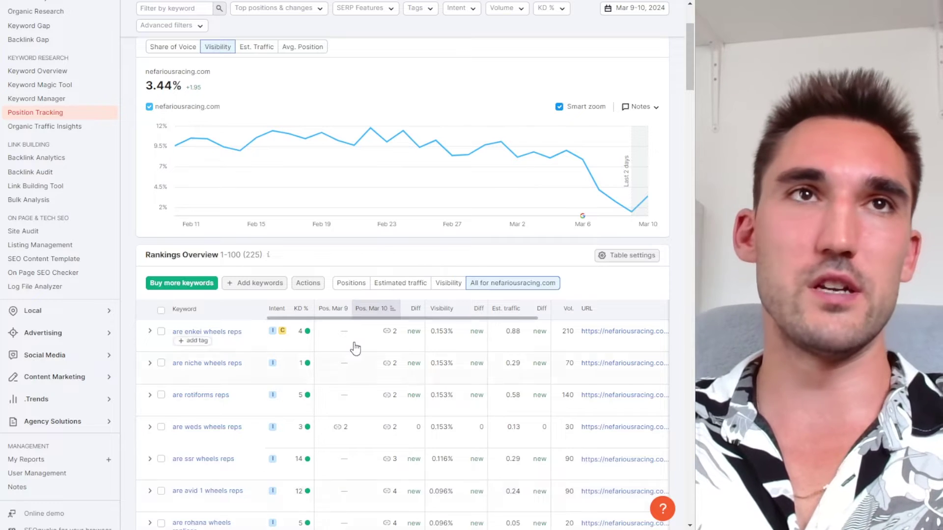
scroll(375, 339, "up", 3)
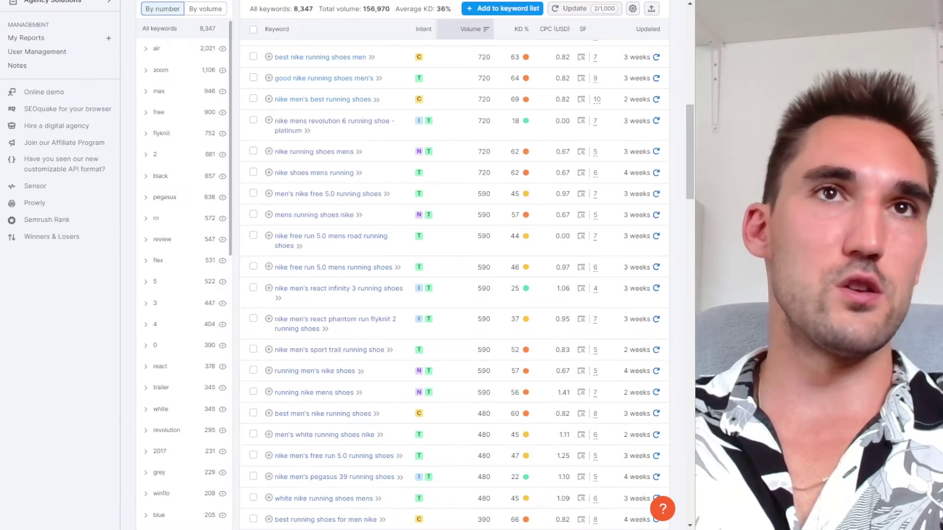
Open the overview of "mens nike running shoes" and, from its keyword variations, the overview of "nike running shoes for men".
scroll(331, 154, "up", 15)
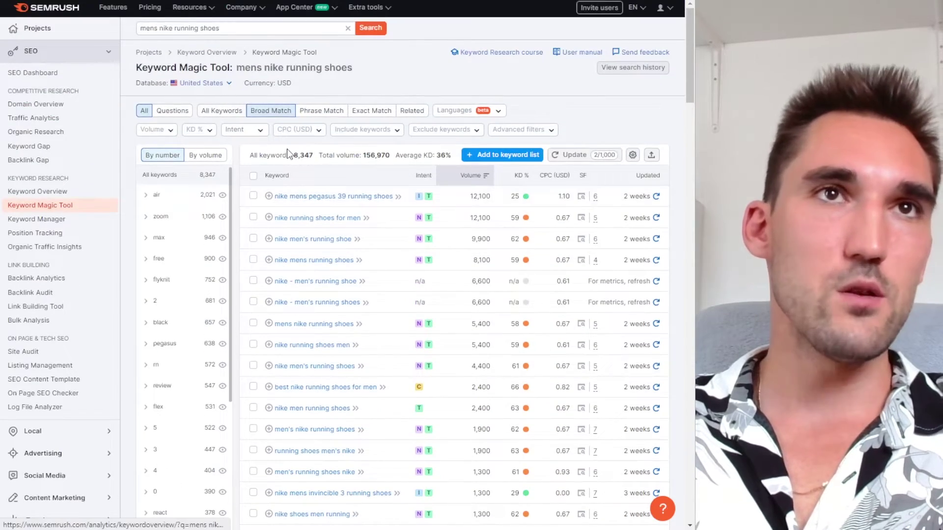
left_click(286, 148)
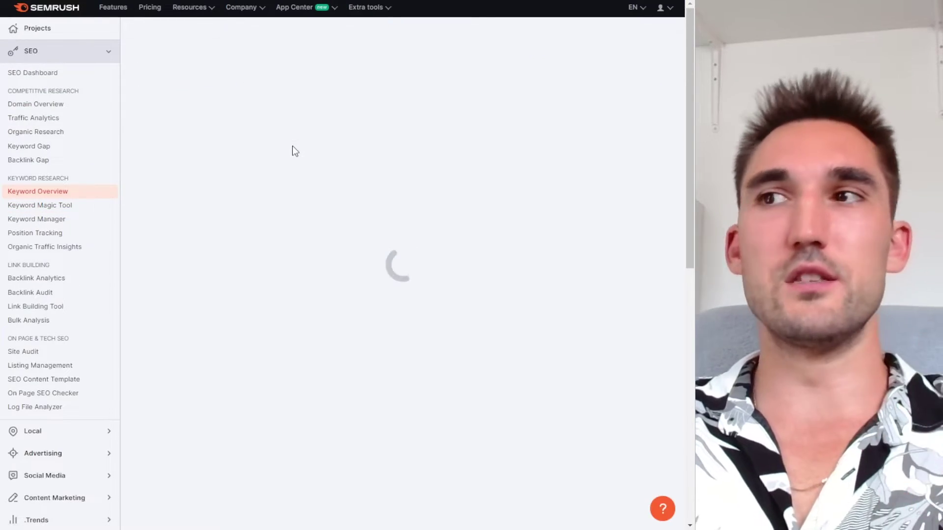
scroll(239, 295, "down", 3)
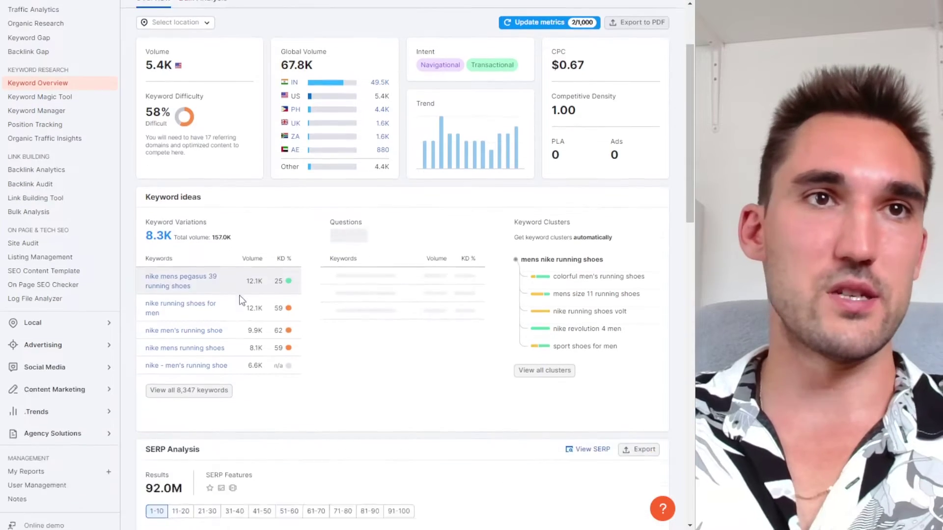
left_click(180, 292)
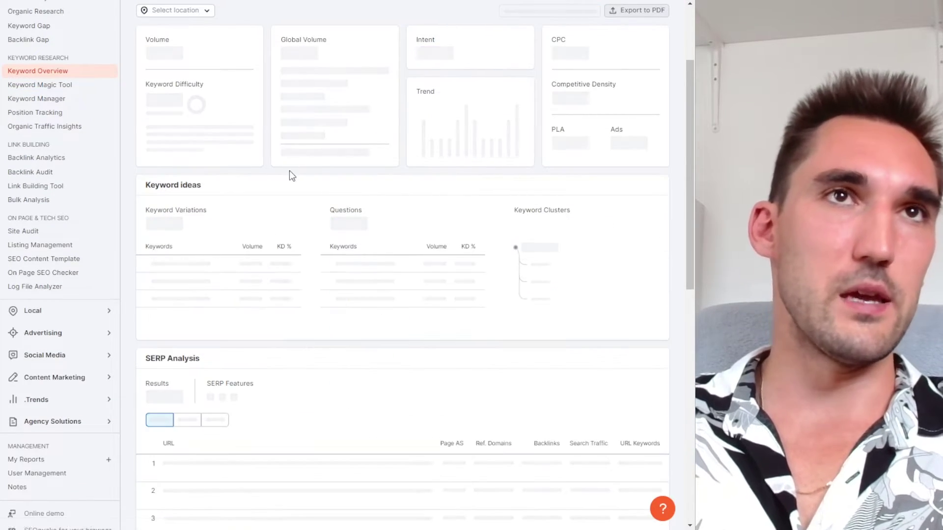
Review the top ten ranking pages in the SERP analysis for "nike running shoes for men".
scroll(347, 219, "down", 12)
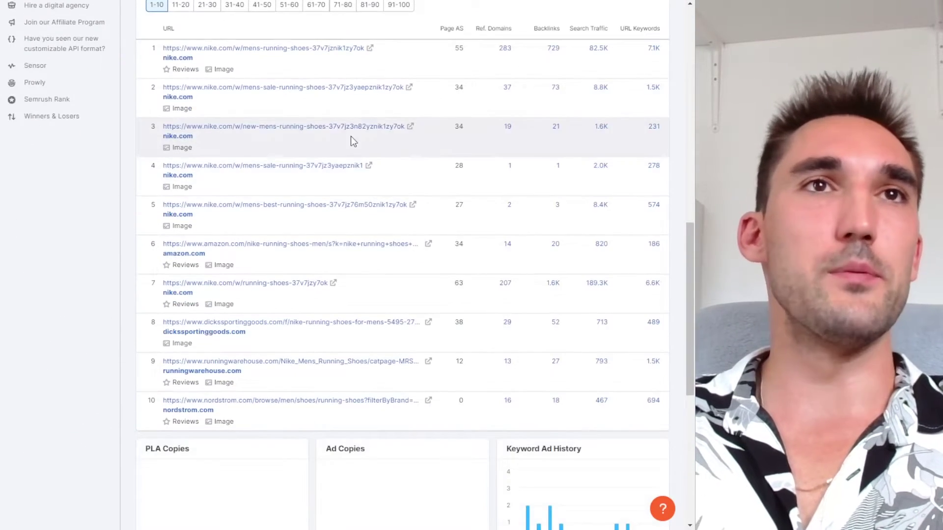
scroll(275, 111, "up", 2)
scroll(285, 168, "down", 2)
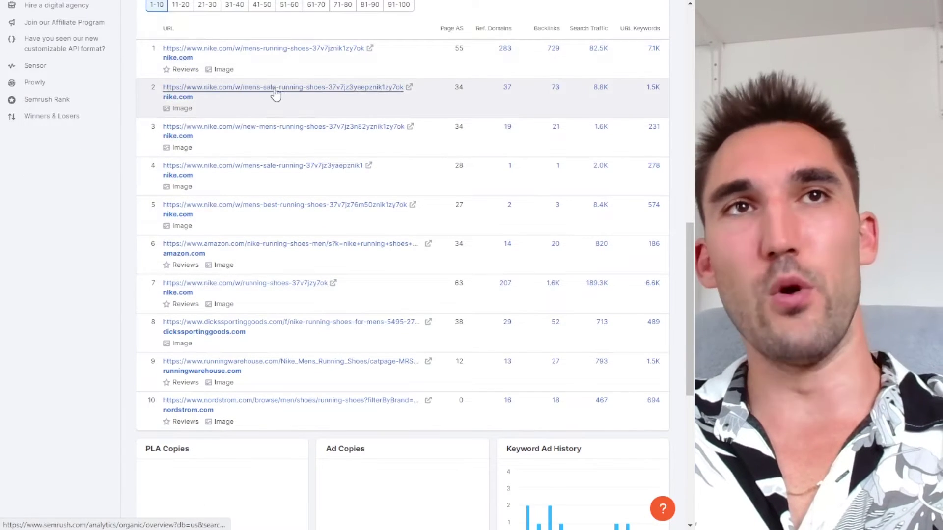
scroll(243, 235, "down", 1)
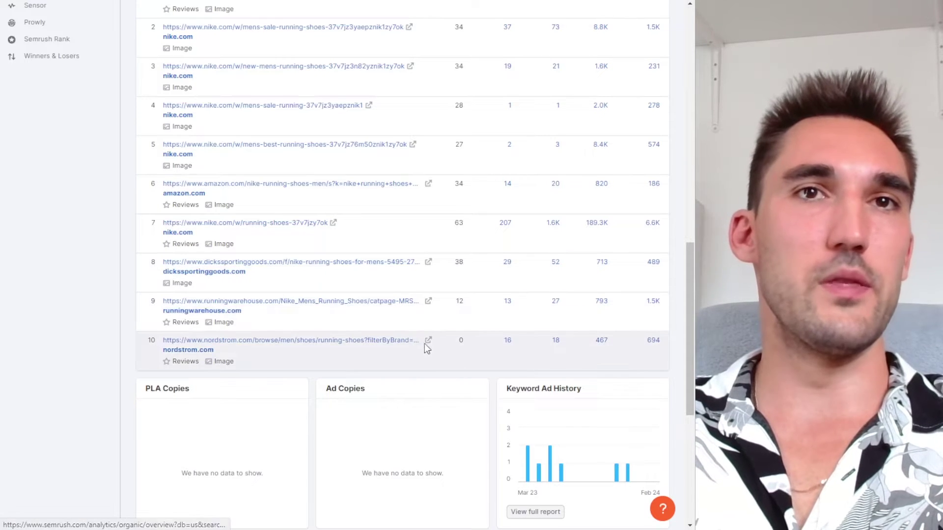
scroll(429, 344, "down", 5)
scroll(415, 200, "up", 9)
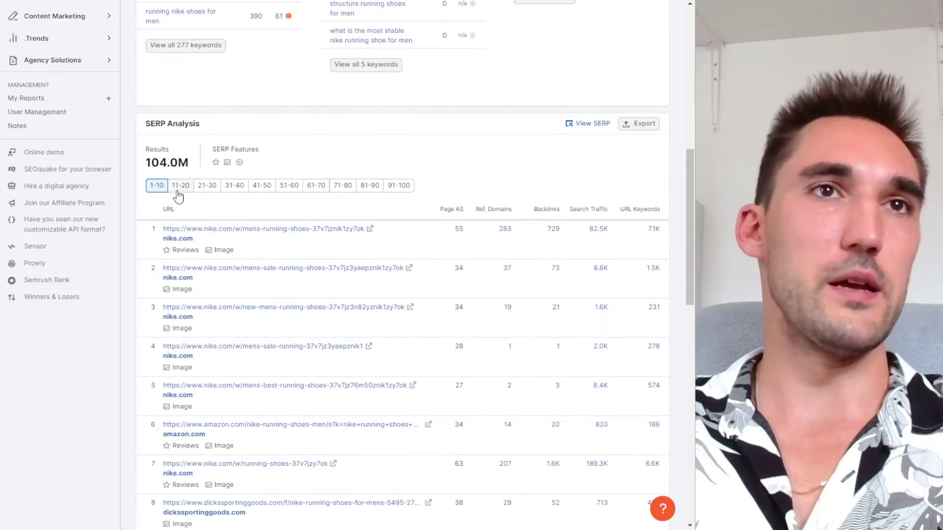
Show search results 11-20 in the SERP analysis and open the footlocker.com result.
left_click(180, 186)
scroll(452, 238, "up", 4)
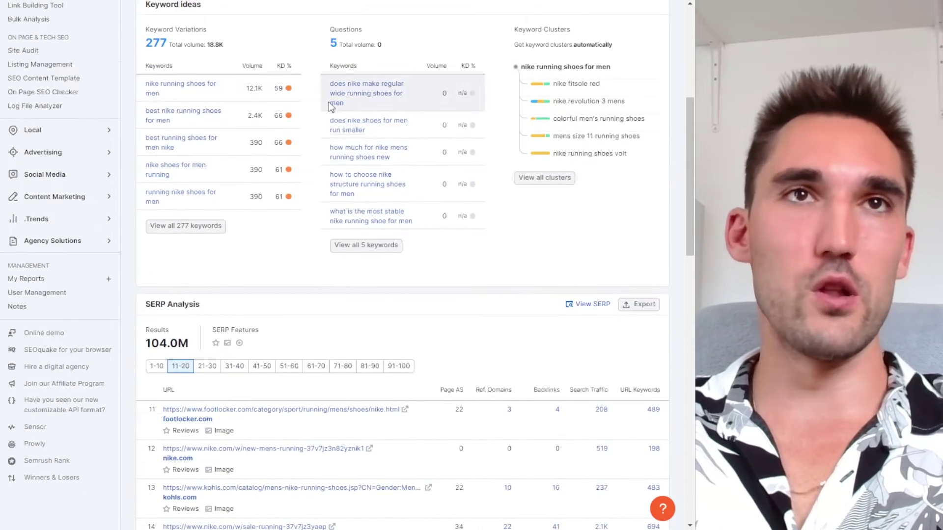
scroll(294, 280, "down", 4)
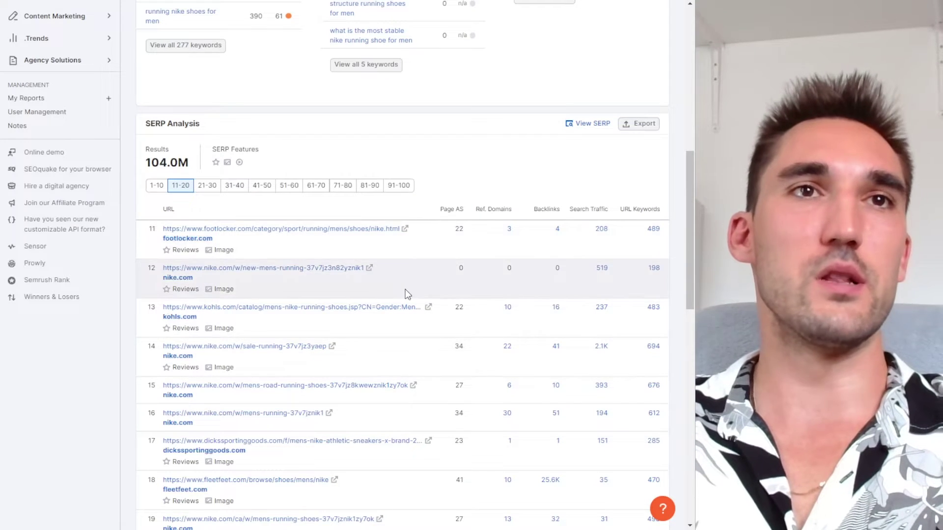
scroll(425, 189, "down", 1)
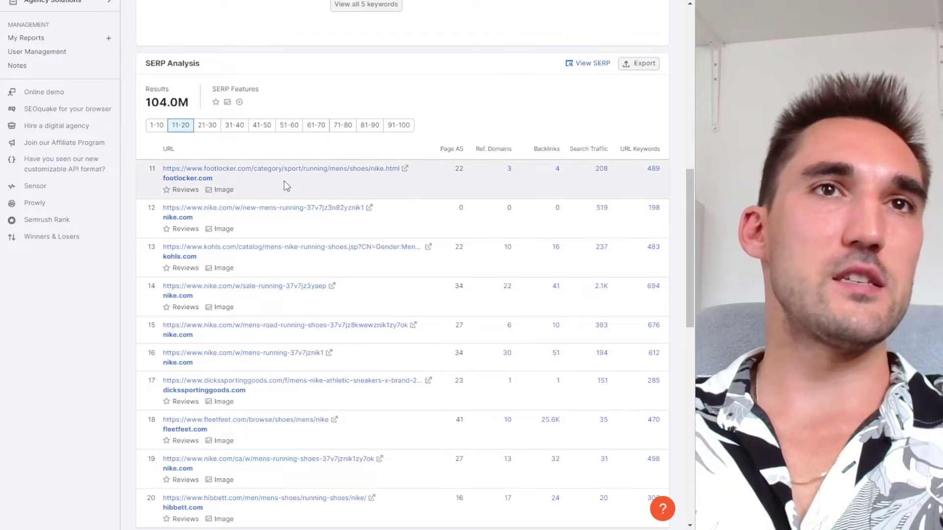
left_click(289, 170)
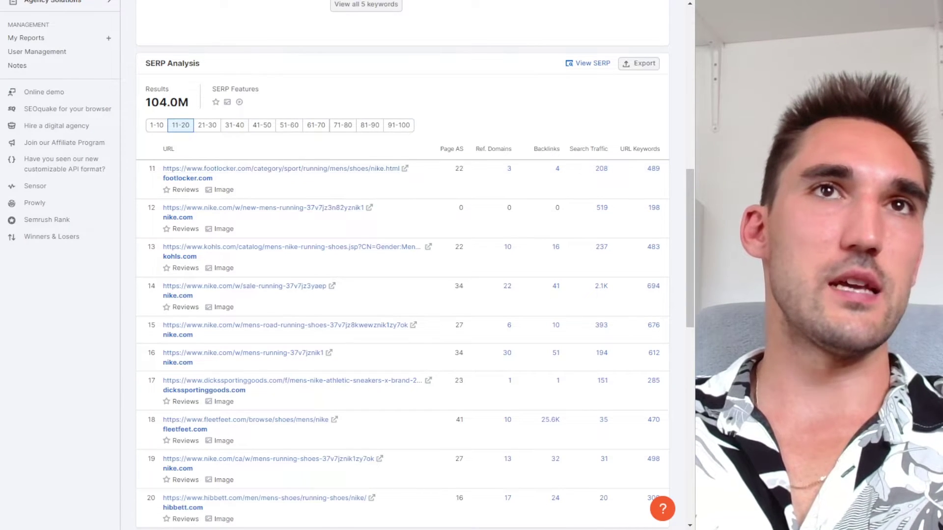
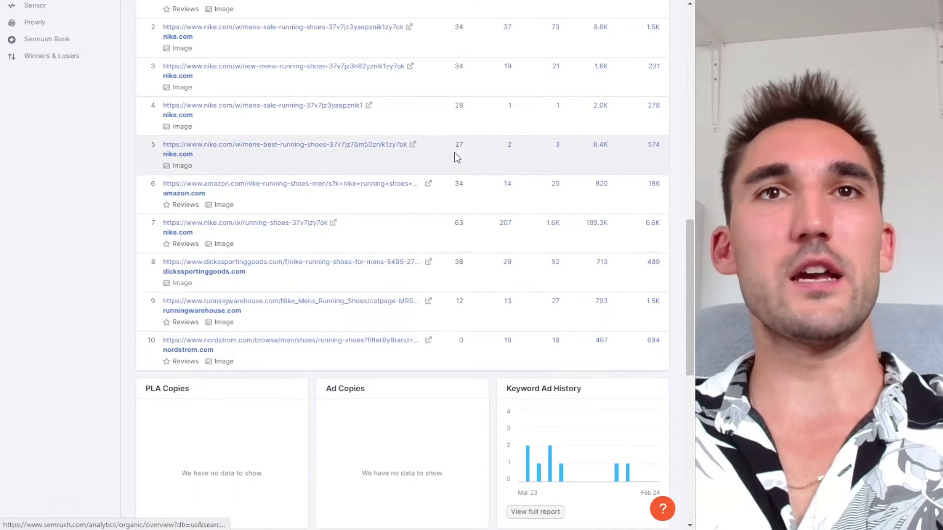
Compare the referring domains and backlinks of the top ten results, focusing on the pages ranked 8 to 10.
scroll(455, 152, "up", 3)
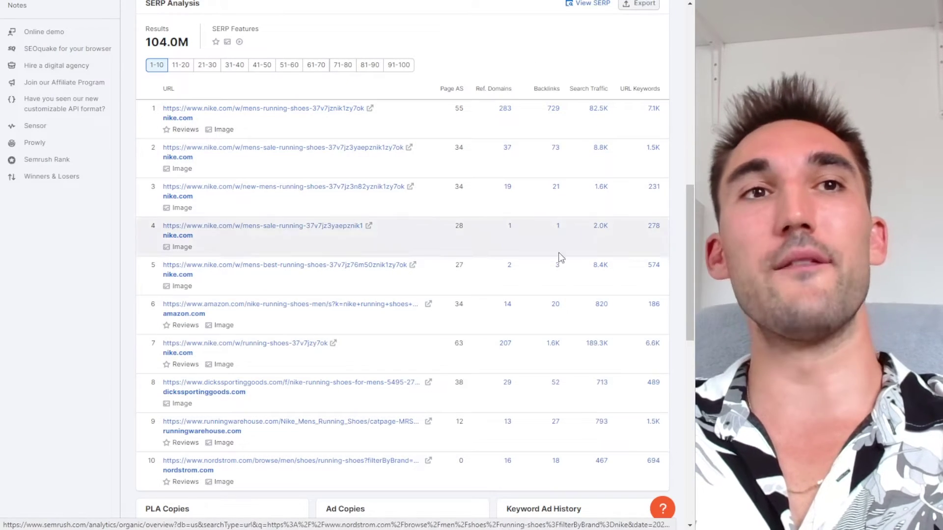
scroll(250, 319, "down", 3)
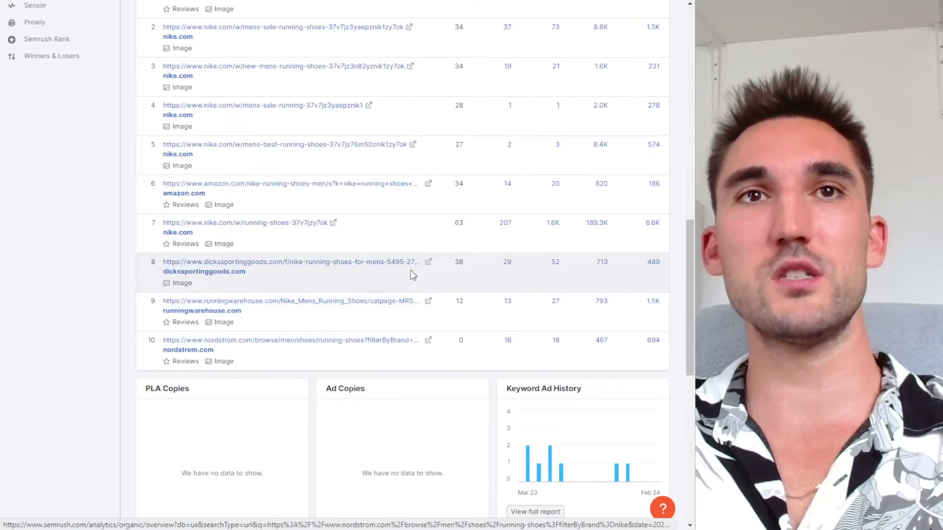
scroll(469, 283, "up", 3)
scroll(470, 289, "down", 1)
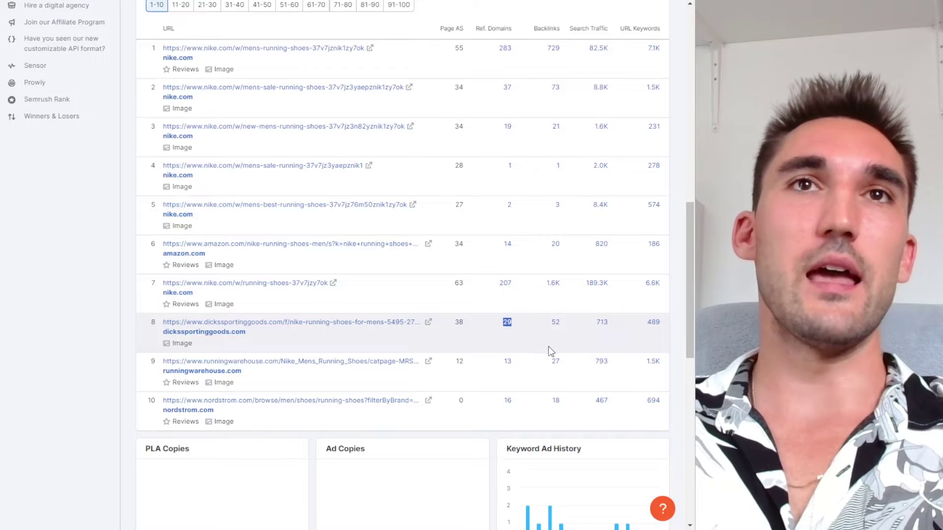
left_click(567, 332)
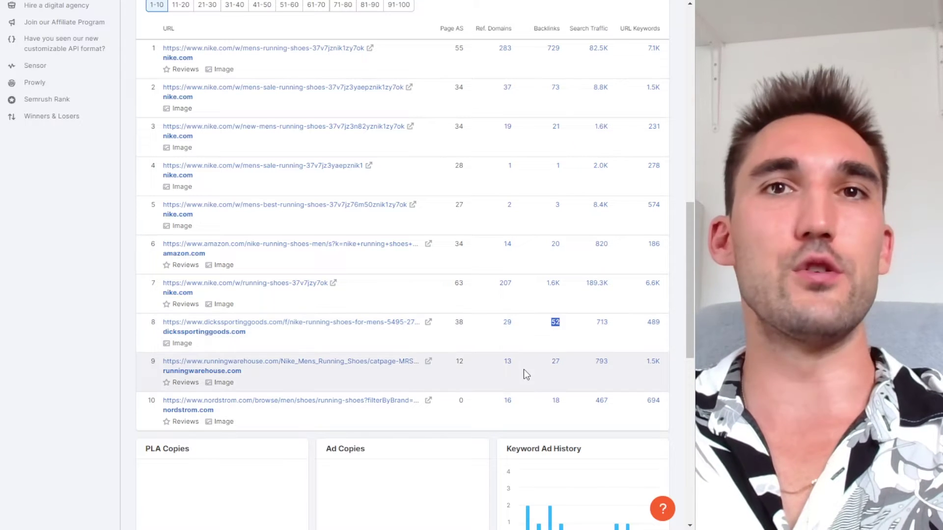
double_click(507, 361)
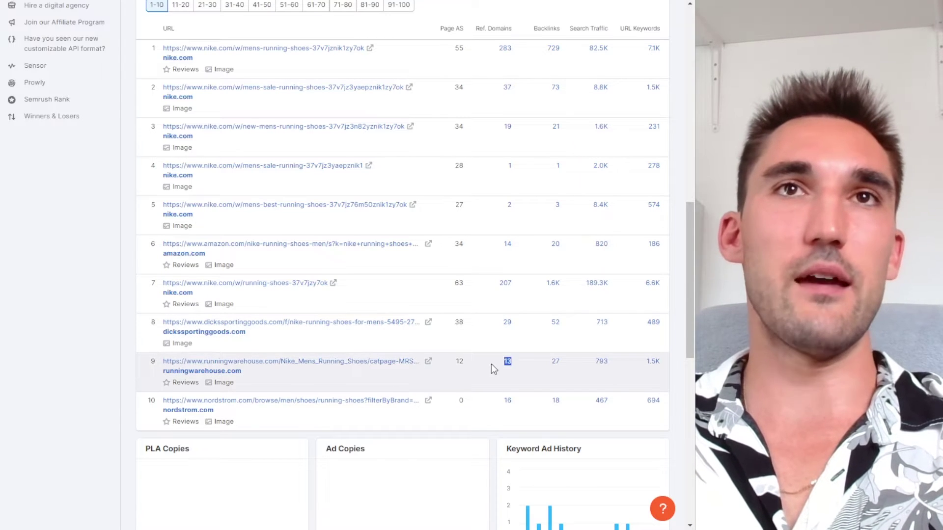
double_click(507, 401)
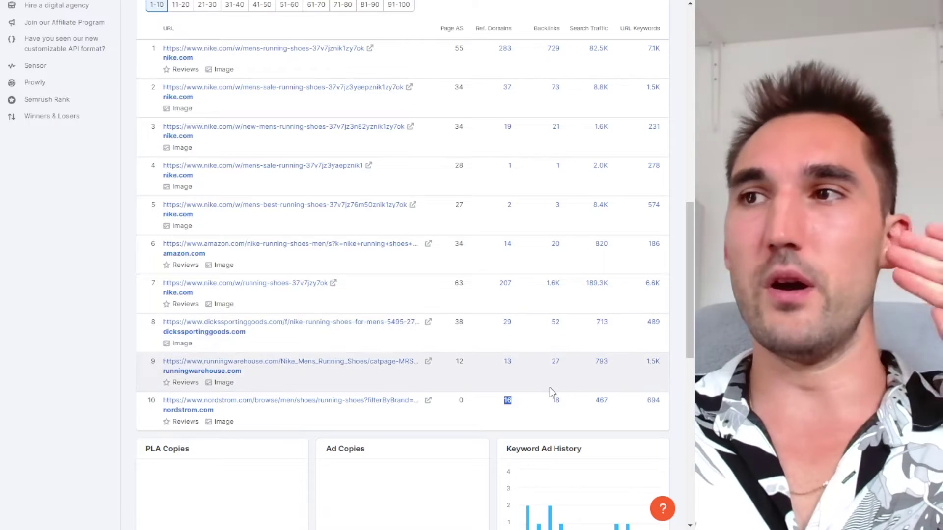
scroll(520, 408, "down", 2)
scroll(393, 344, "up", 10)
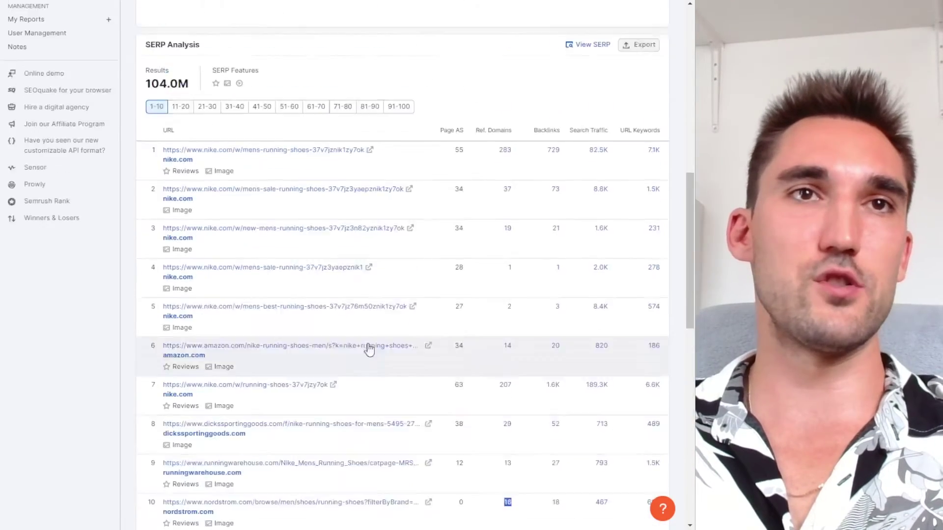
Open the organic research reports of the footlocker.com, dickssportinggoods.com, runningwarehouse.com and nordstrom.com ranking pages and switch each to its domain overview.
left_click(182, 307)
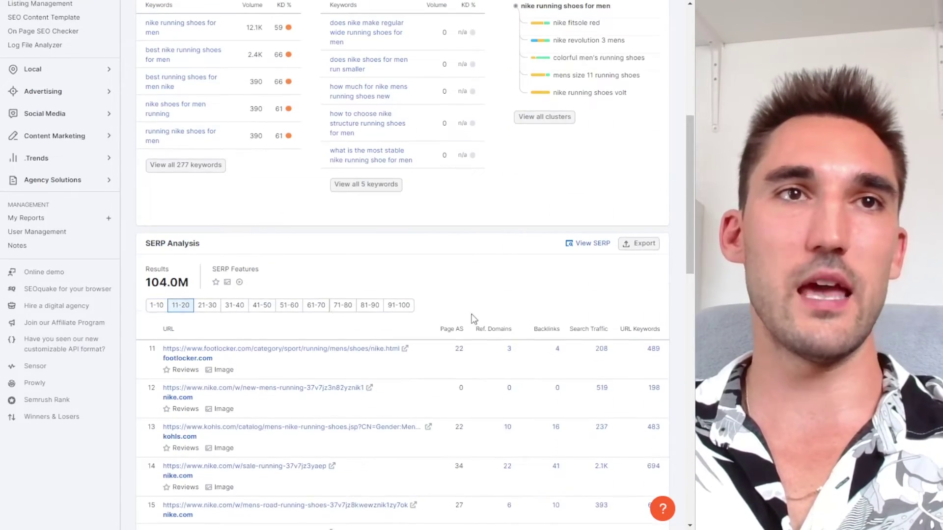
scroll(472, 315, "down", 5)
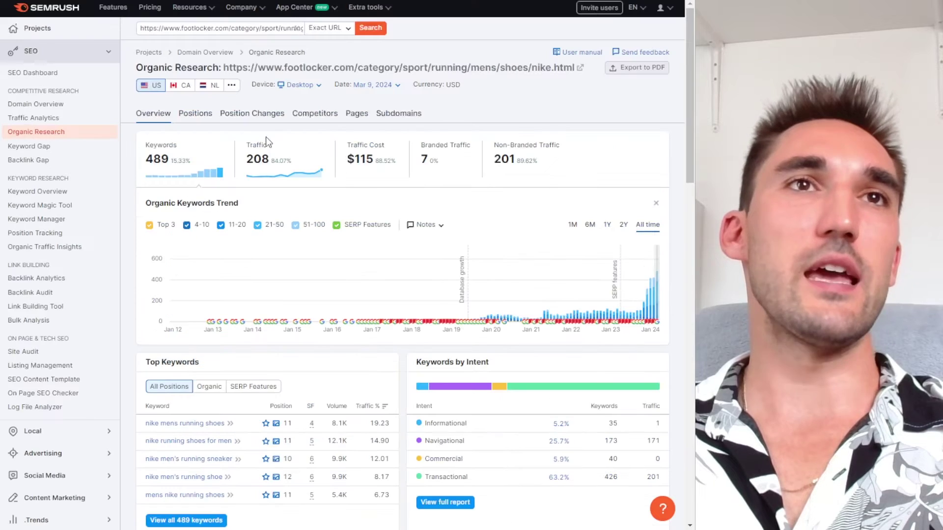
key("ctrl+Tab")
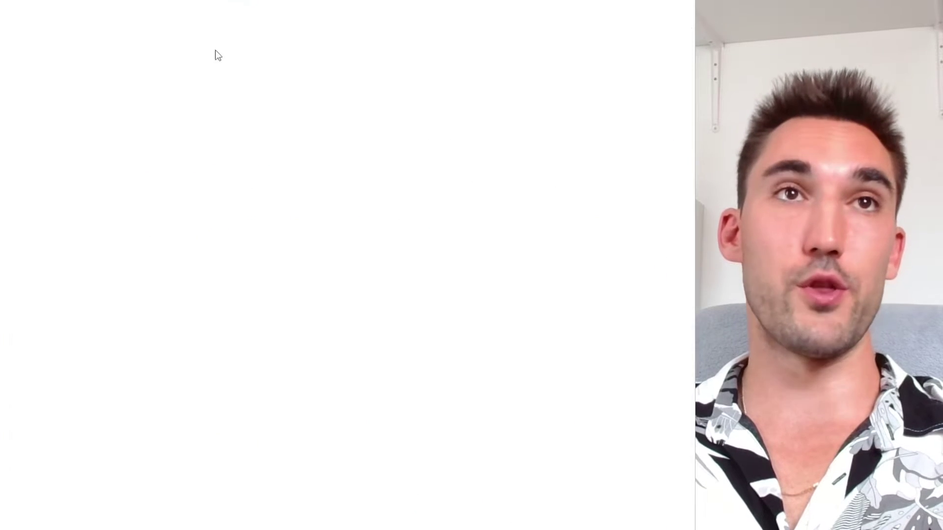
key("ctrl+Tab")
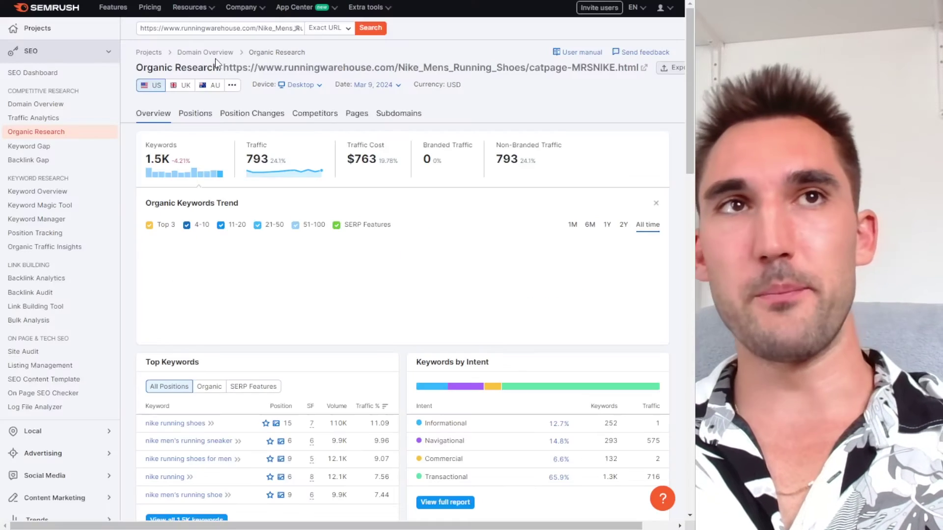
key("ctrl+Tab")
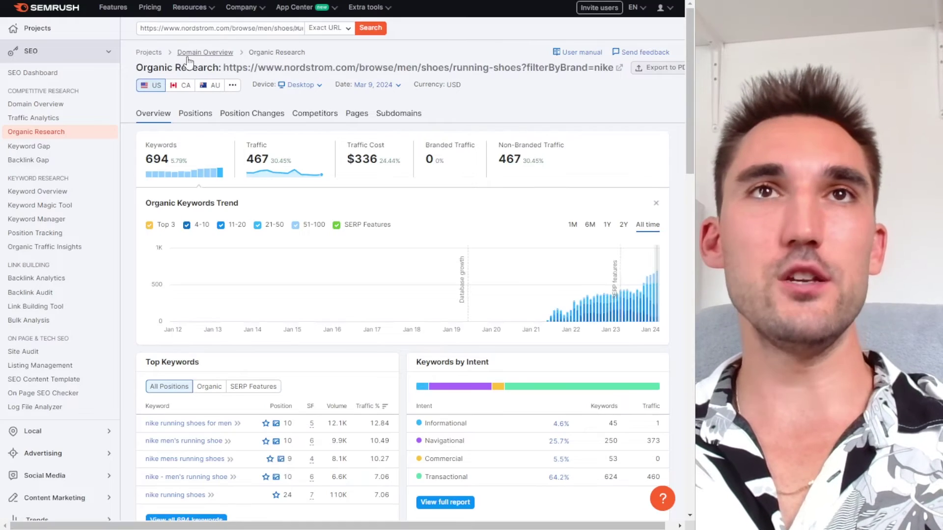
left_click(205, 52)
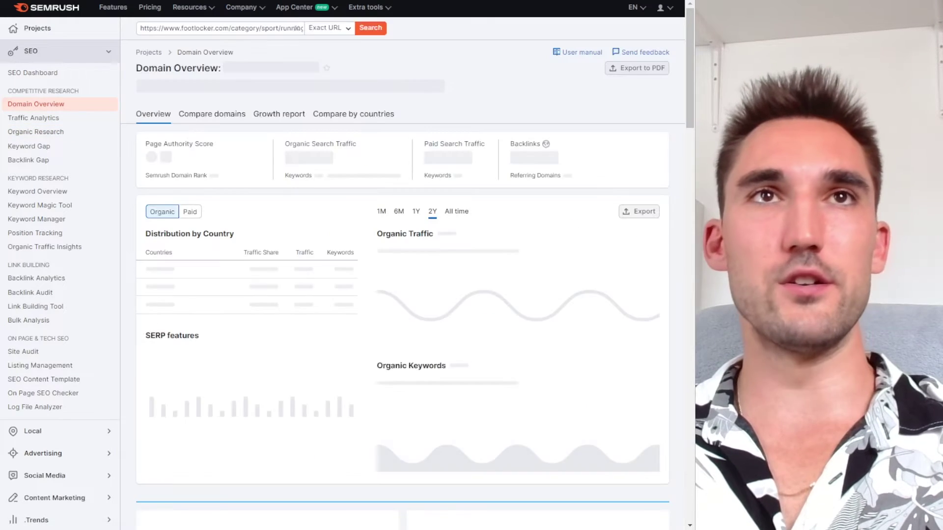
Set the domain overviews of footlocker.com, dickssportinggoods.com, runningwarehouse.com and nordstrom.com to the Root Domain scope.
left_click(336, 28)
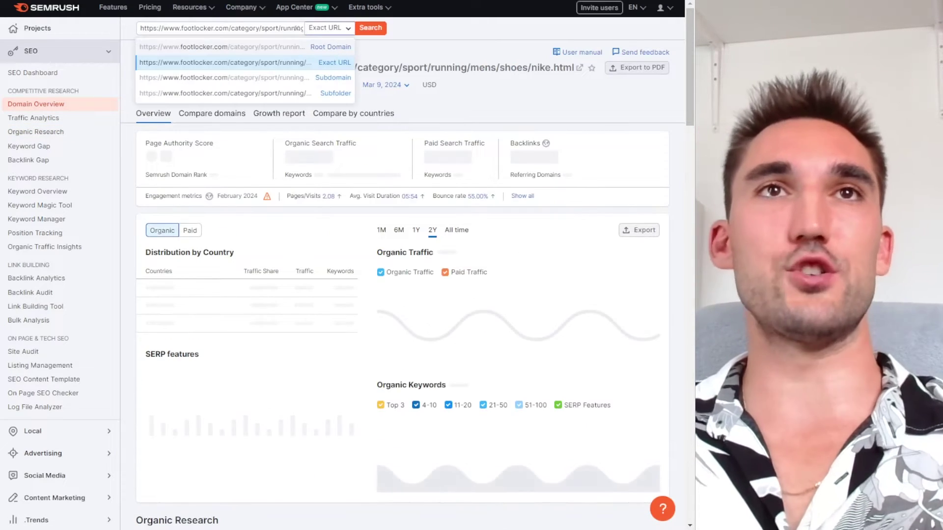
key("ctrl+Tab")
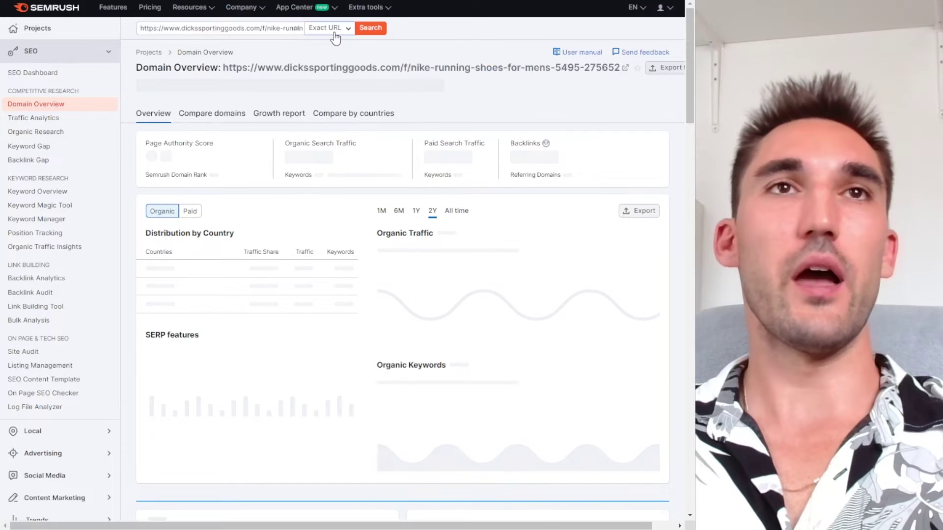
left_click(331, 53)
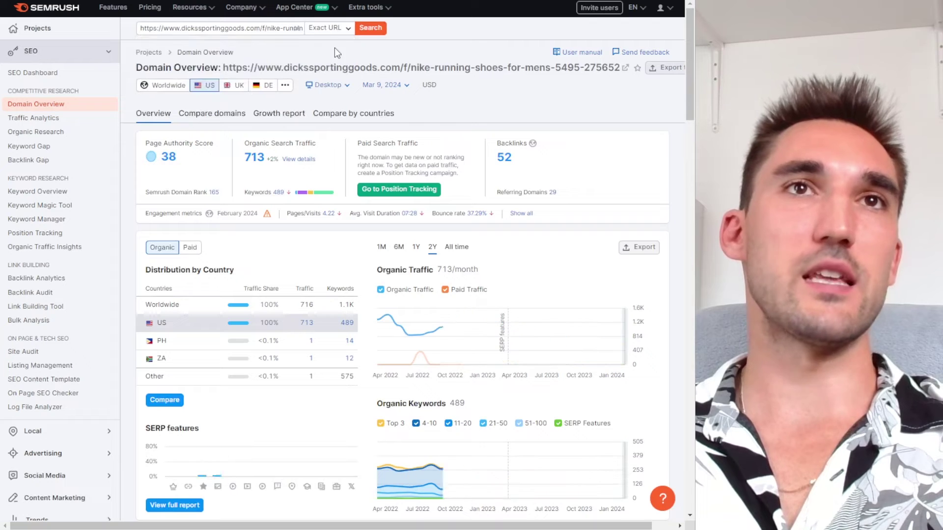
key("ctrl+Tab")
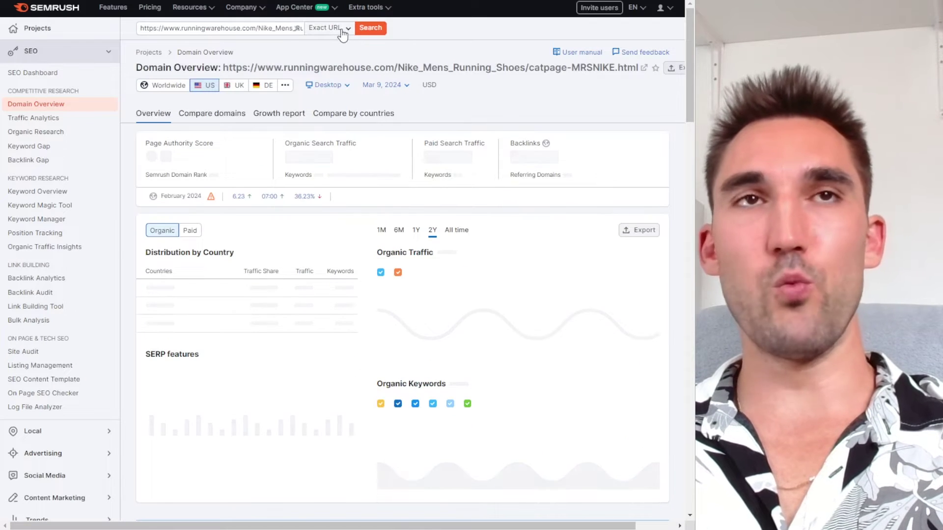
left_click(342, 33)
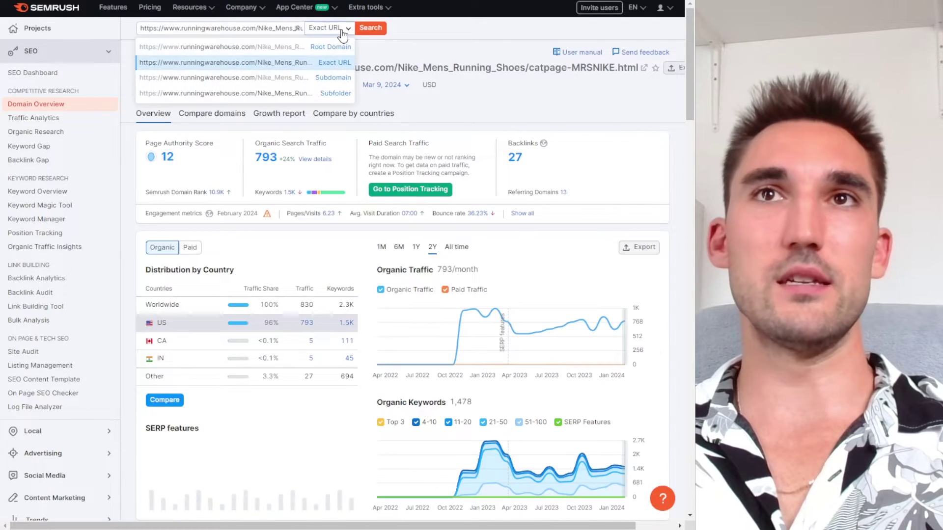
left_click(342, 29)
left_click(343, 30)
key("ctrl+Tab")
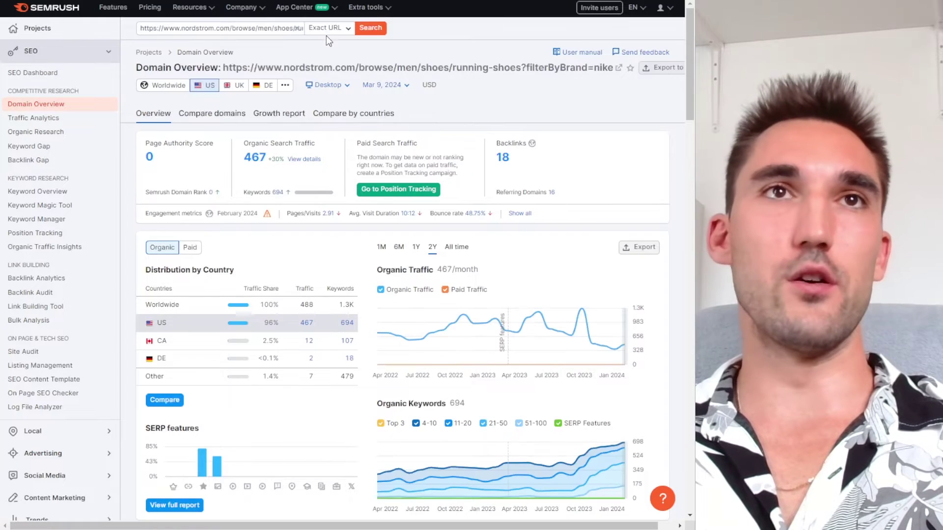
key("ctrl+Tab")
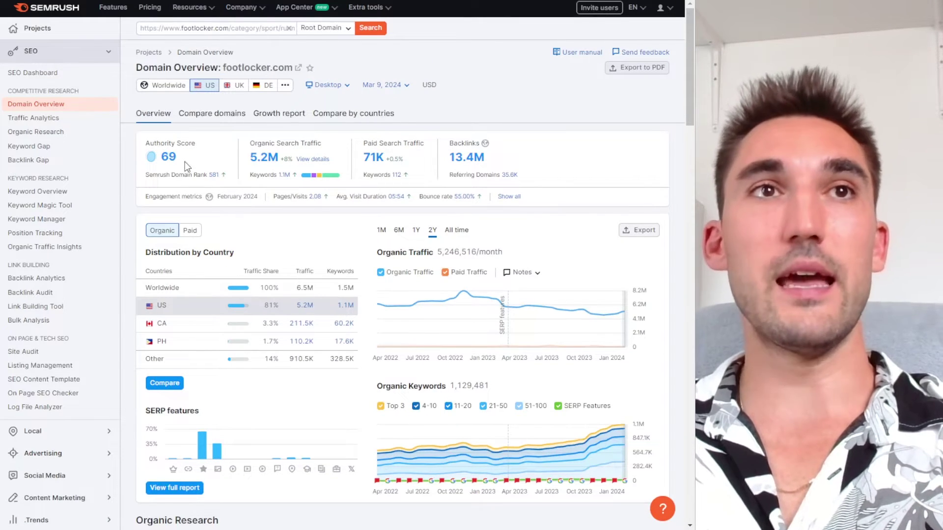
Examine the authority score, backlinks and referring domains of the footlocker.com root domain.
double_click(168, 156)
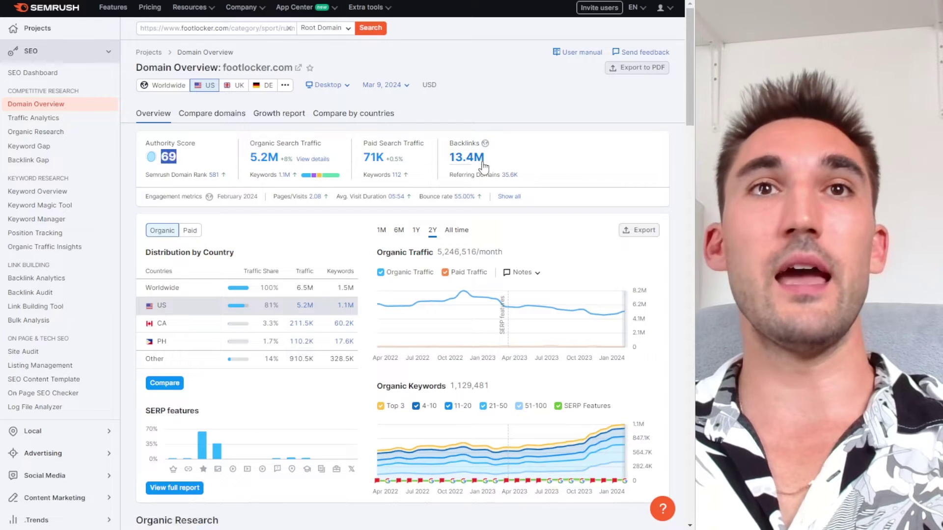
left_click_drag(533, 173, 496, 174)
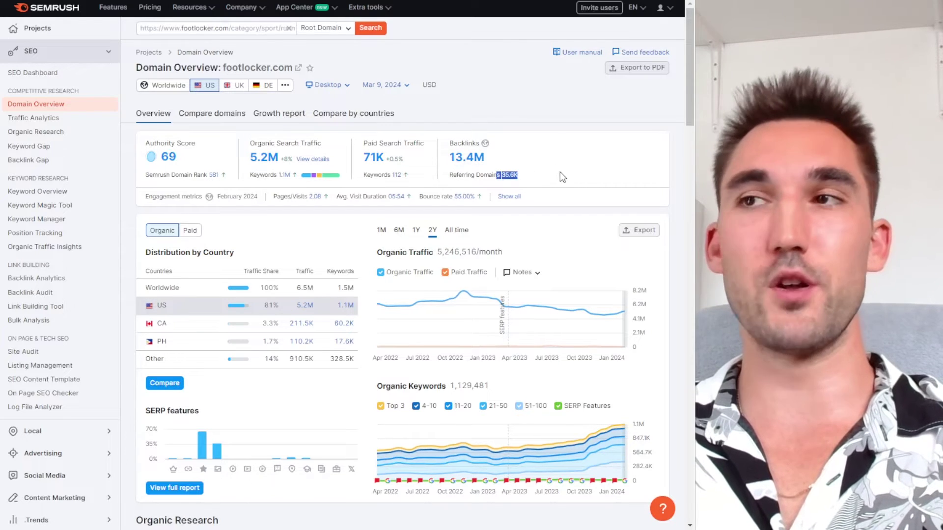
left_click(590, 168)
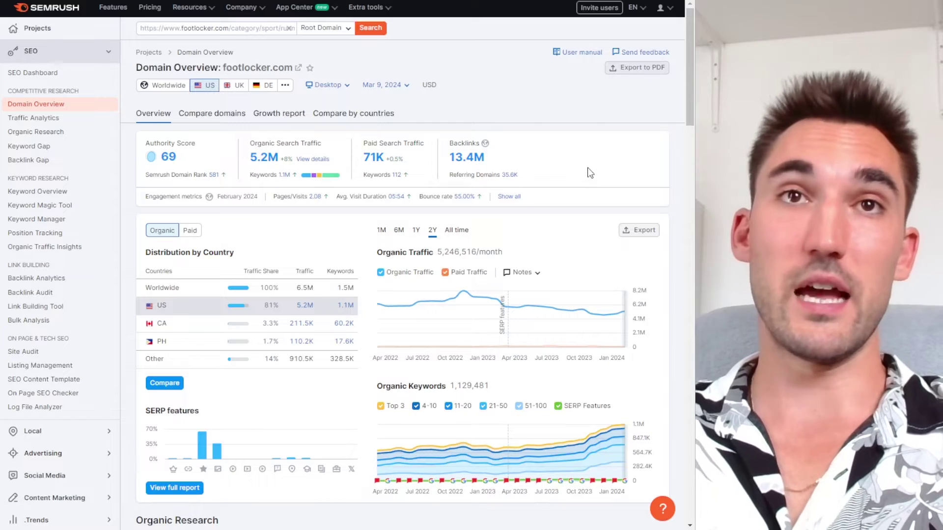
scroll(542, 181, "down", 1)
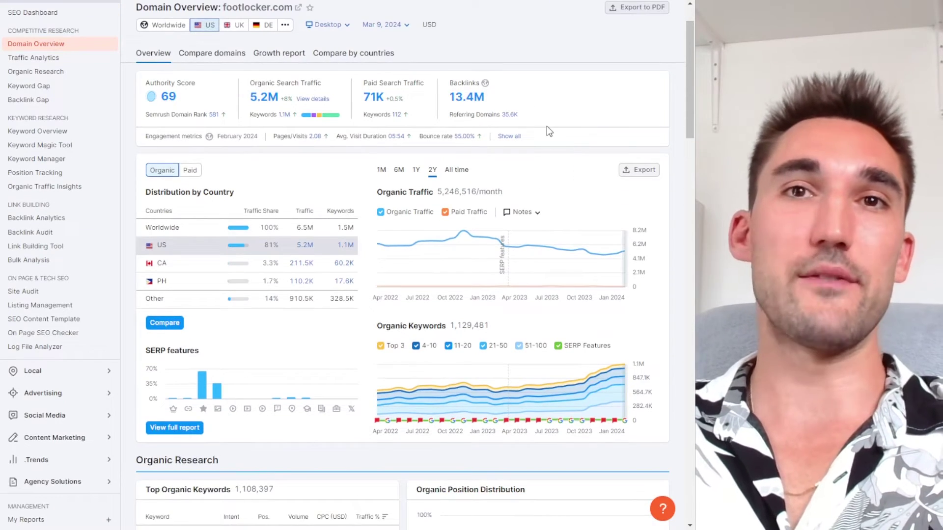
scroll(539, 118, "down", 2)
scroll(552, 135, "up", 3)
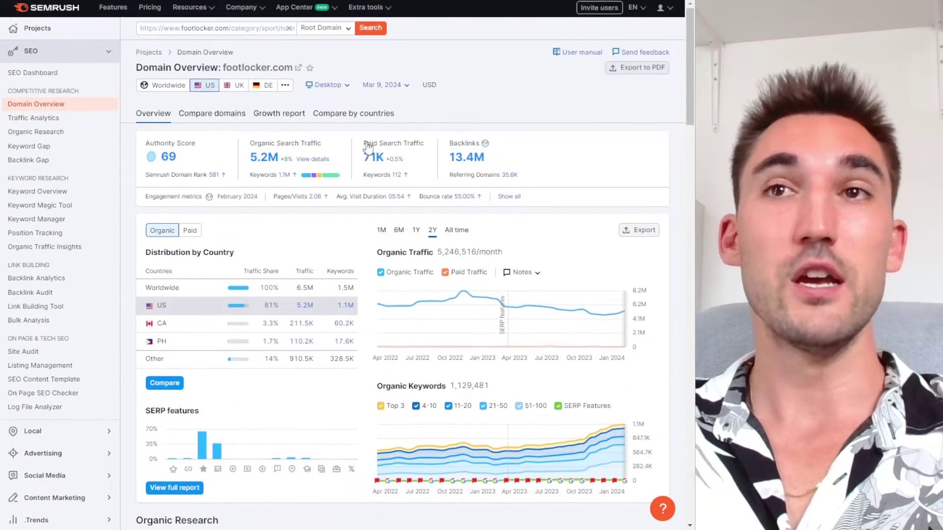
Examine footlocker.com's top organic keywords, focusing on the search volume of "jordan 3".
scroll(501, 225, "down", 1)
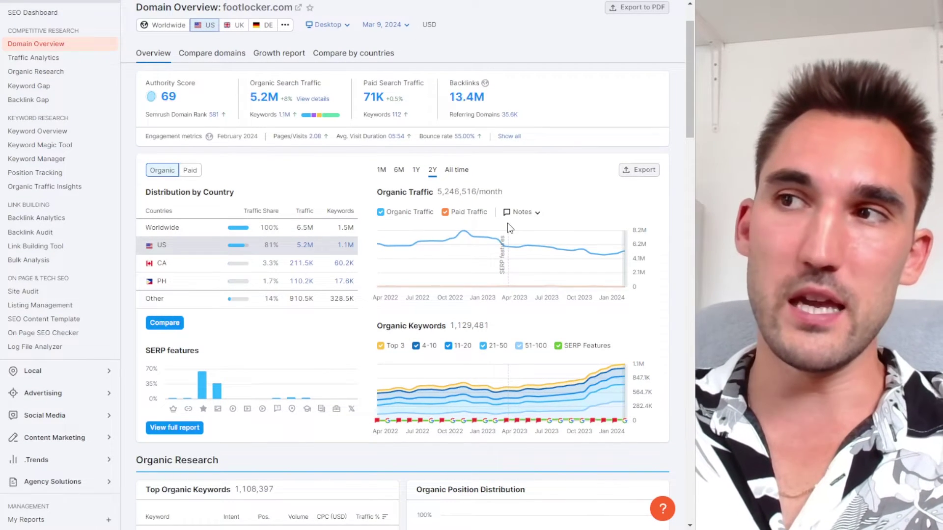
scroll(557, 243, "down", 5)
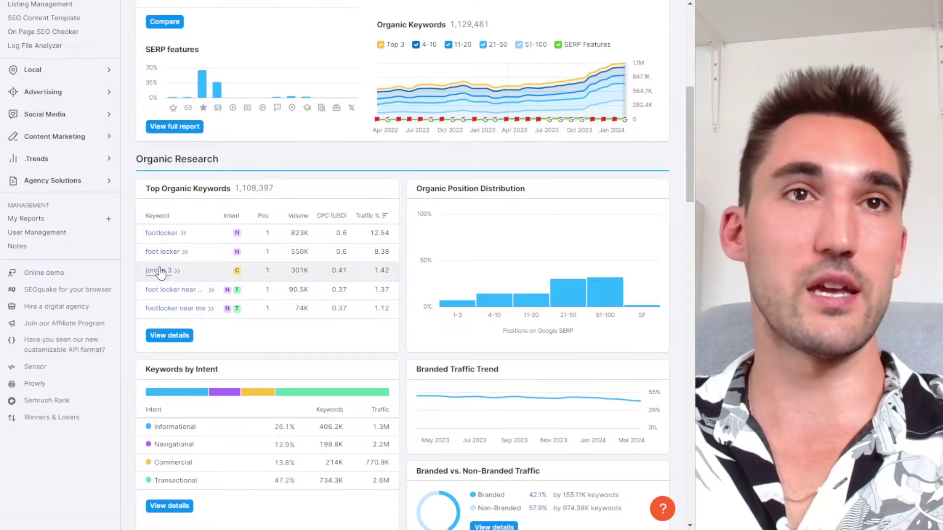
left_click_drag(136, 271, 296, 269)
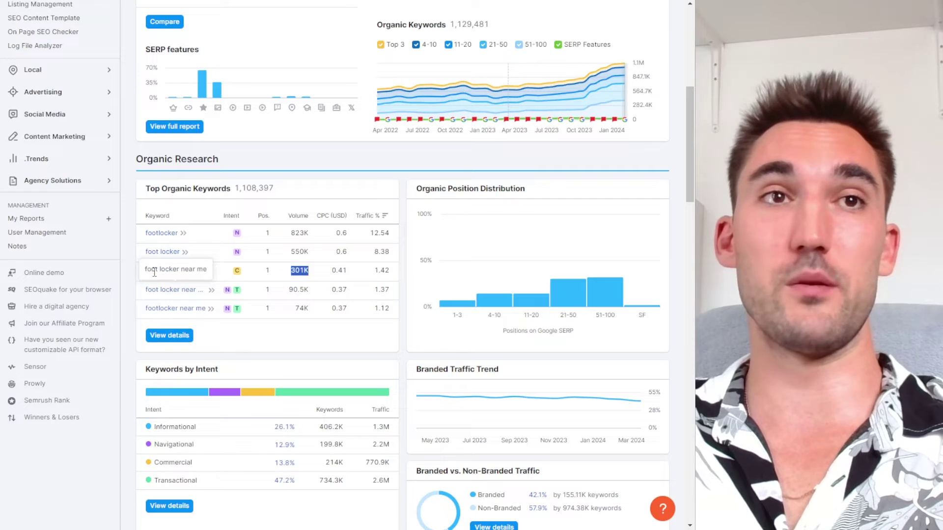
scroll(396, 280, "up", 6)
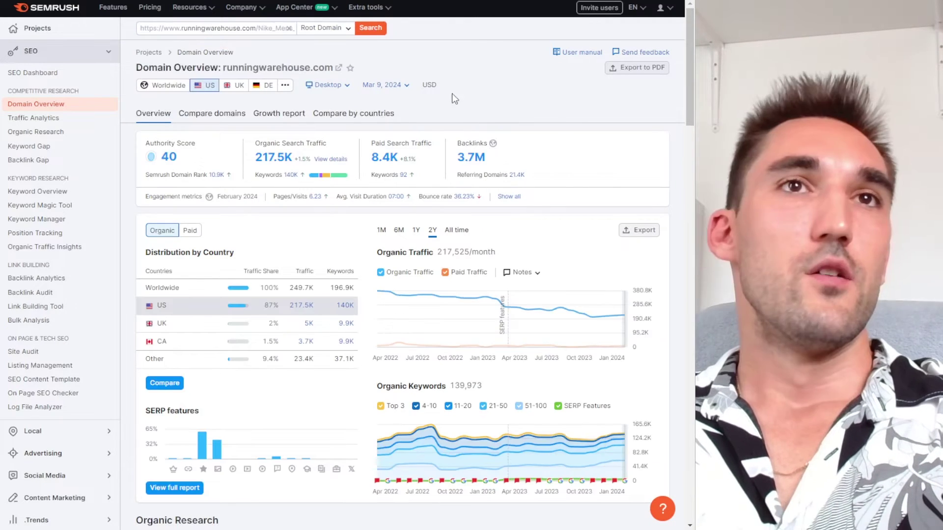
Compare the backlinks and referring domains of the runningwarehouse.com and nordstrom.com root domains.
scroll(554, 114, "down", 2)
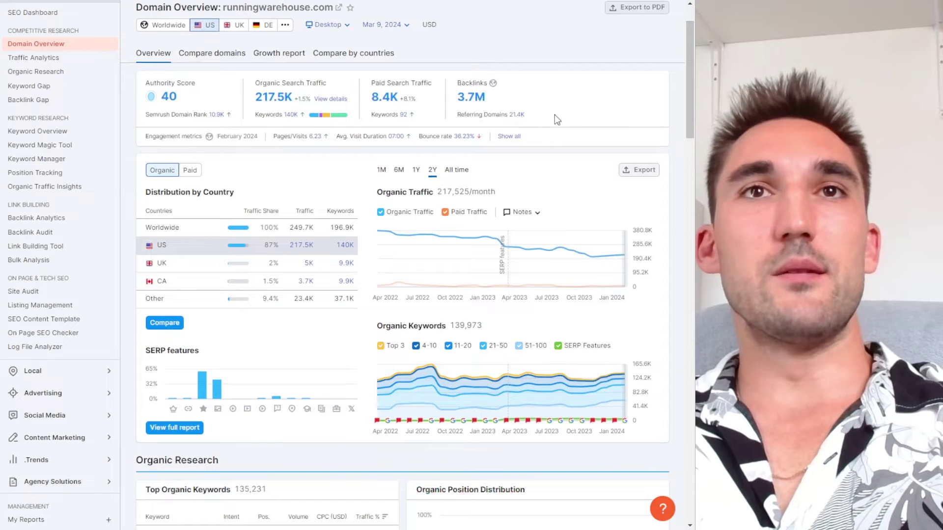
left_click_drag(554, 115, 460, 108)
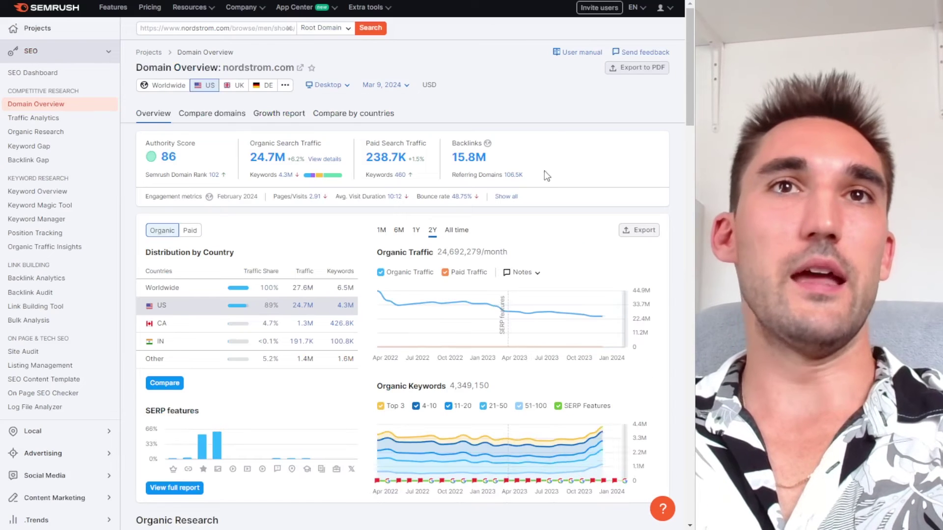
mouse_move(544, 170)
left_mouse_down()
mouse_move(457, 156)
mouse_move(559, 165)
mouse_move(486, 172)
mouse_move(538, 168)
left_mouse_up()
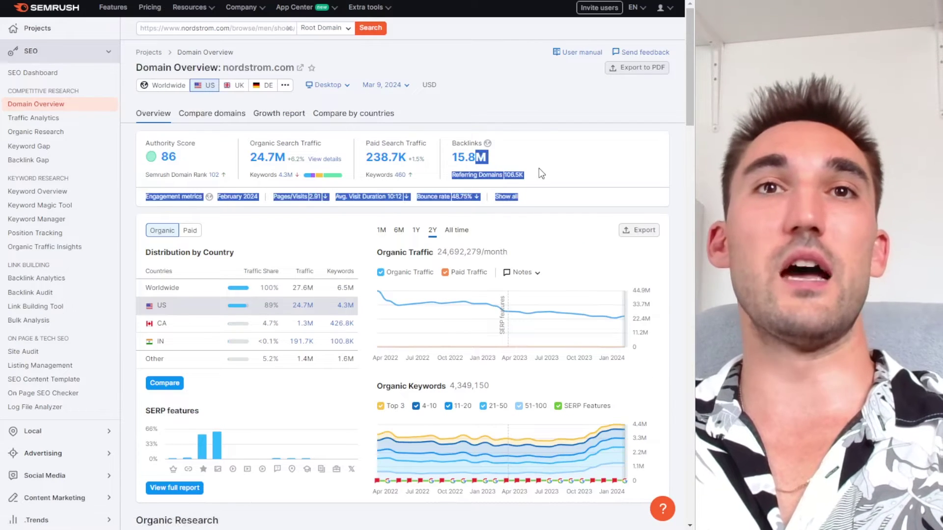
left_click(538, 168)
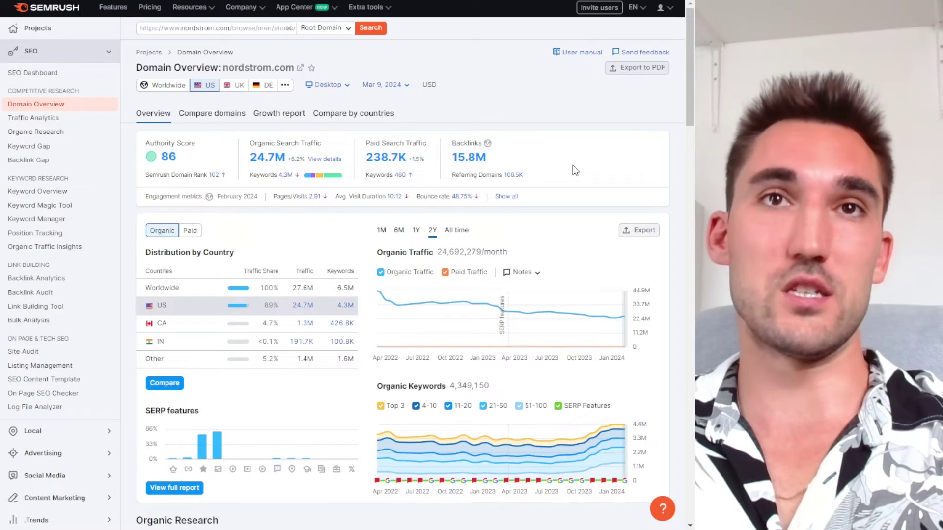
double_click(469, 157)
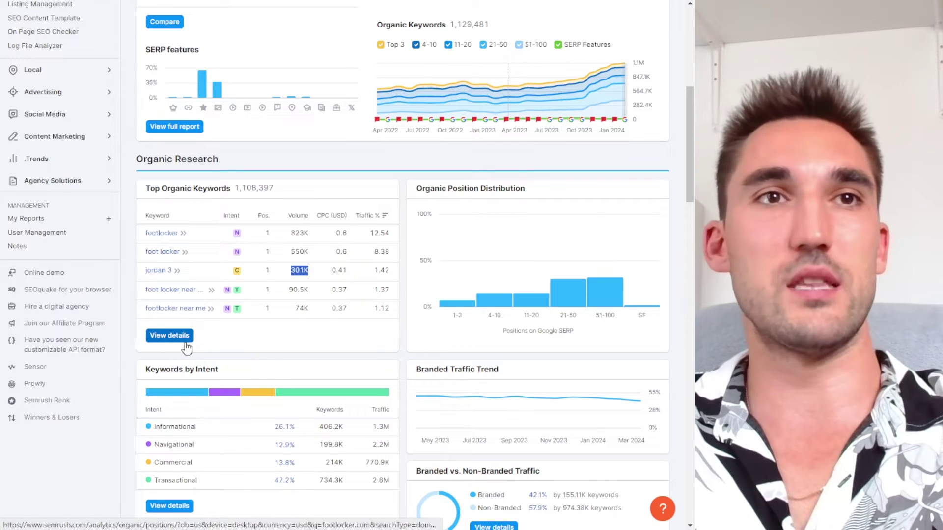
Open the full organic search positions report for footlocker.com and look through its ranking keywords.
left_click(184, 340)
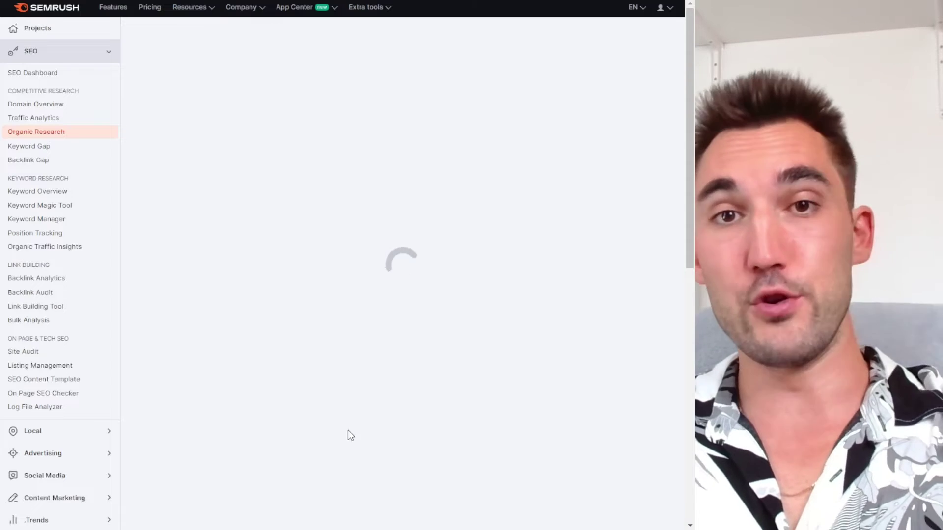
scroll(419, 293, "down", 3)
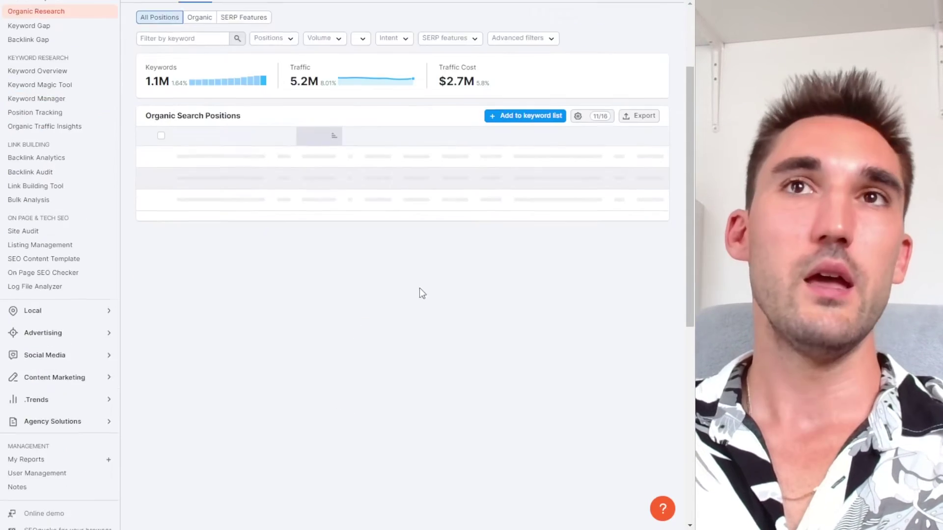
scroll(421, 293, "down", 5)
scroll(446, 280, "up", 10)
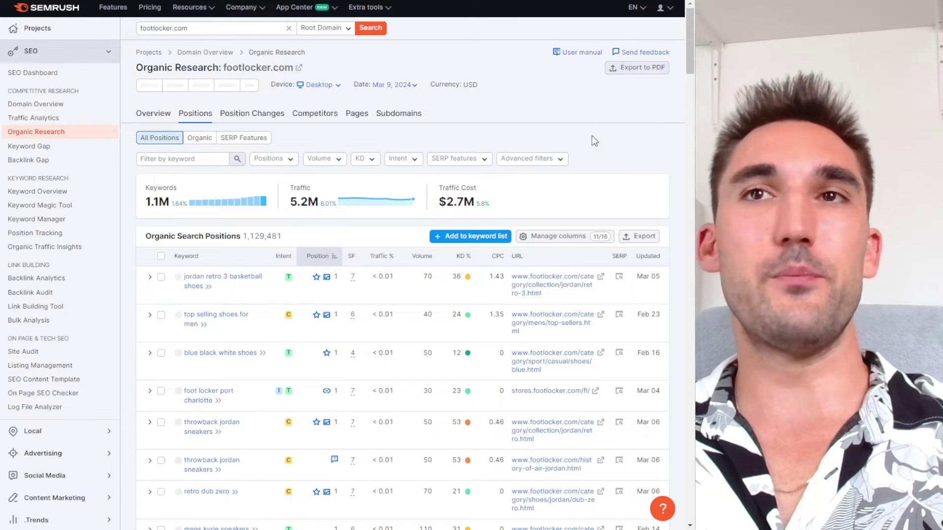
scroll(491, 98, "down", 15)
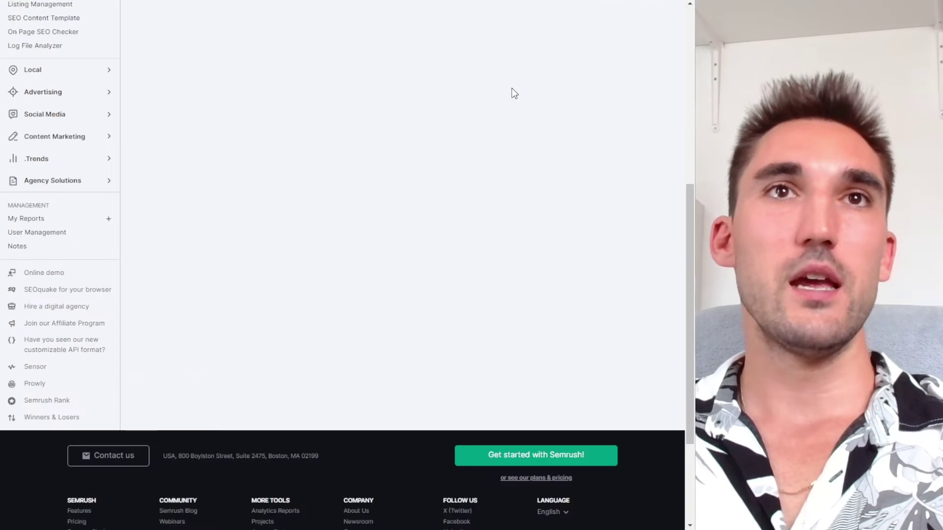
scroll(552, 149, "up", 8)
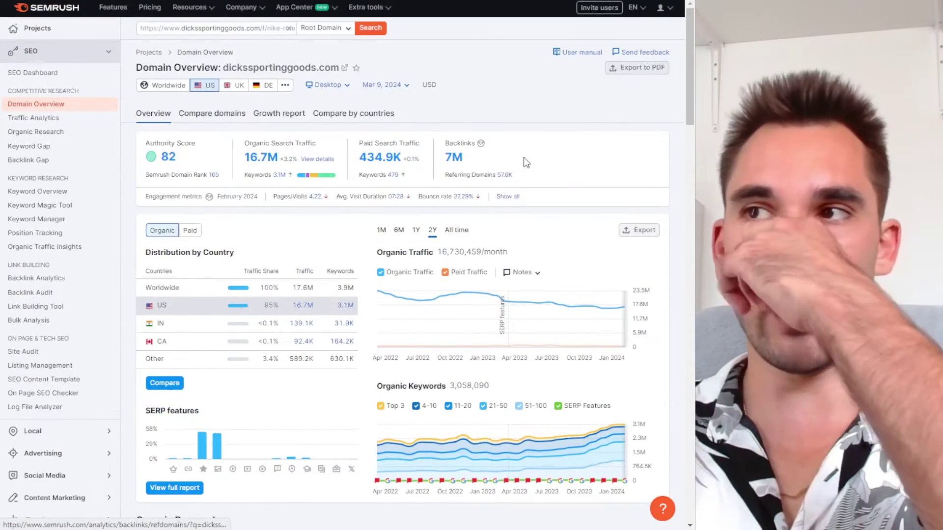
Look through the dickssportinggoods.com domain overview, including its keyword intent and main organic competitors.
scroll(356, 216, "down", 10)
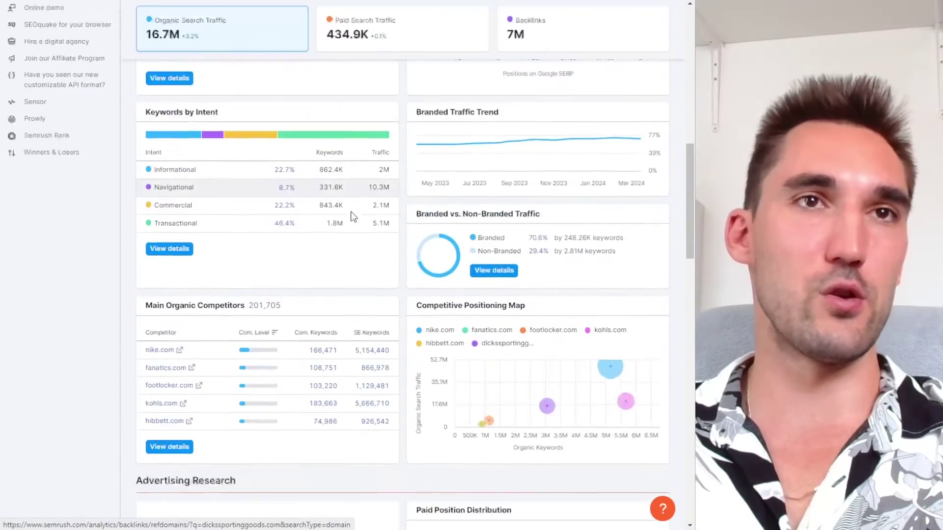
scroll(356, 216, "down", 6)
scroll(353, 172, "up", 15)
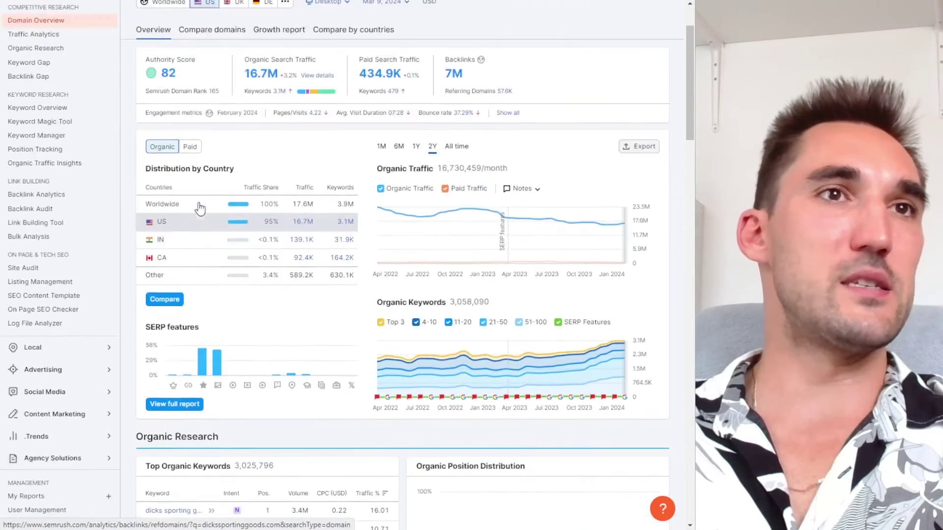
scroll(200, 208, "up", 3)
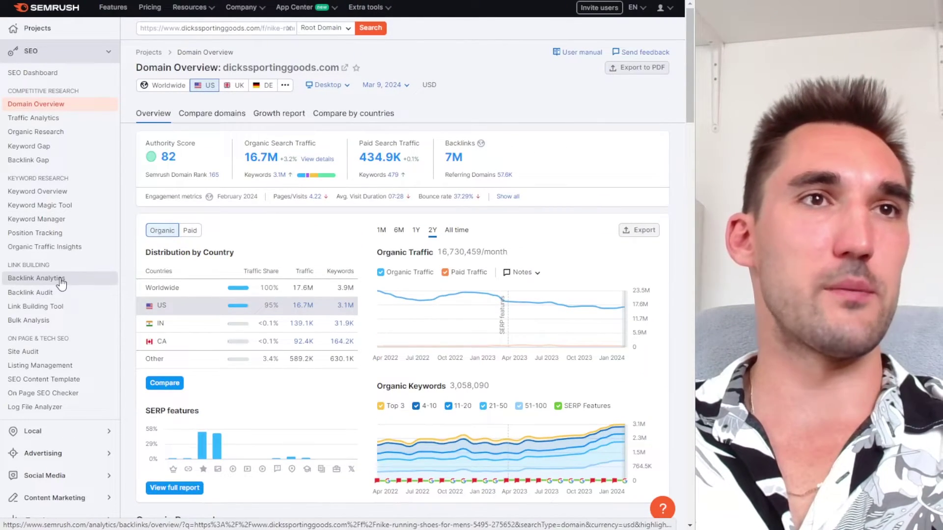
Open the backlink analytics for dickssportinggoods.com and review its authority, backlink trends, anchors and referring domains by authority score.
left_click_drag(262, 28, 140, 28)
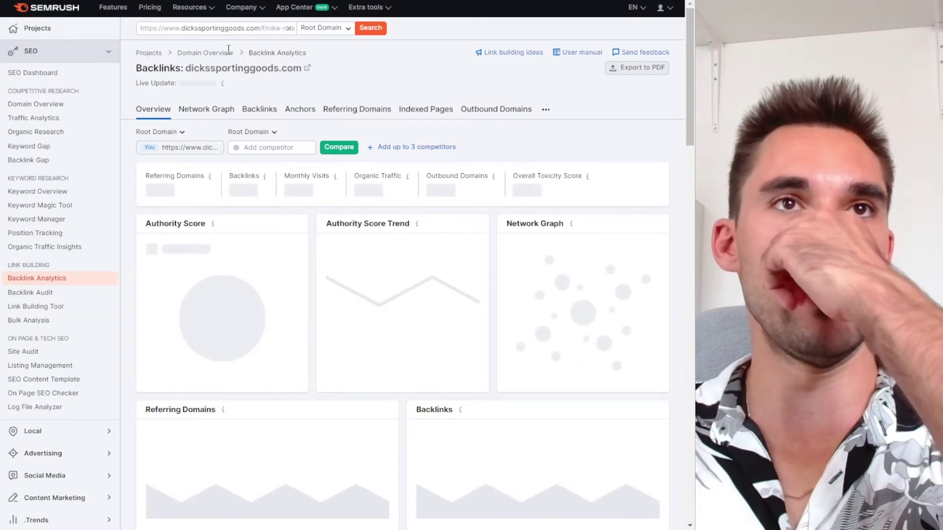
scroll(289, 144, "down", 4)
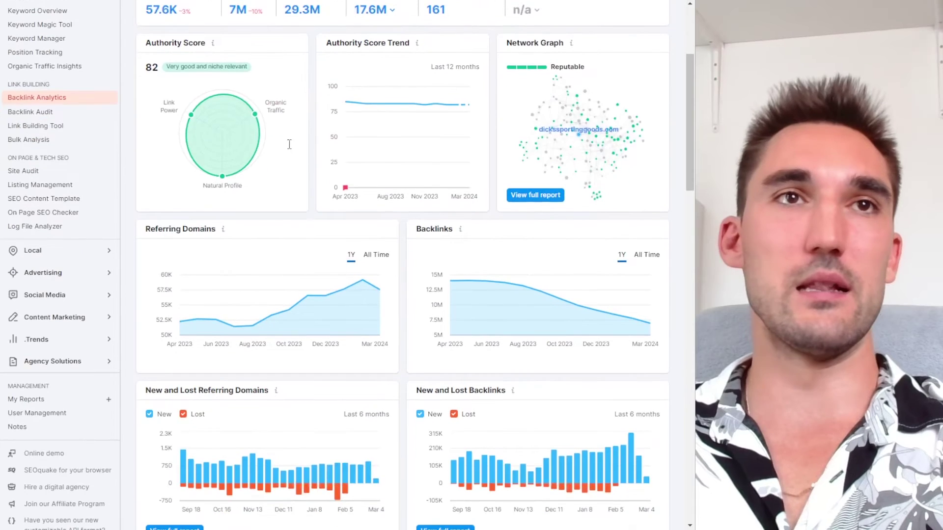
scroll(197, 149, "down", 1)
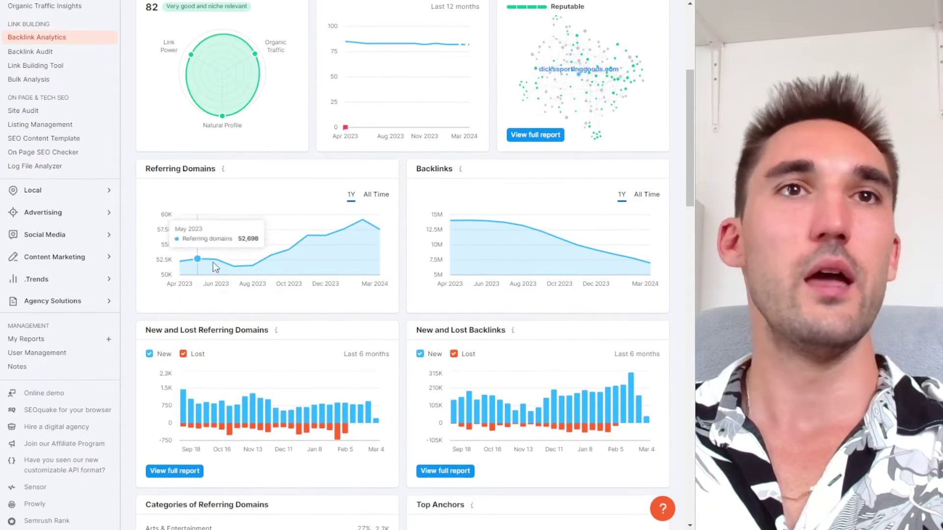
scroll(257, 207, "down", 2)
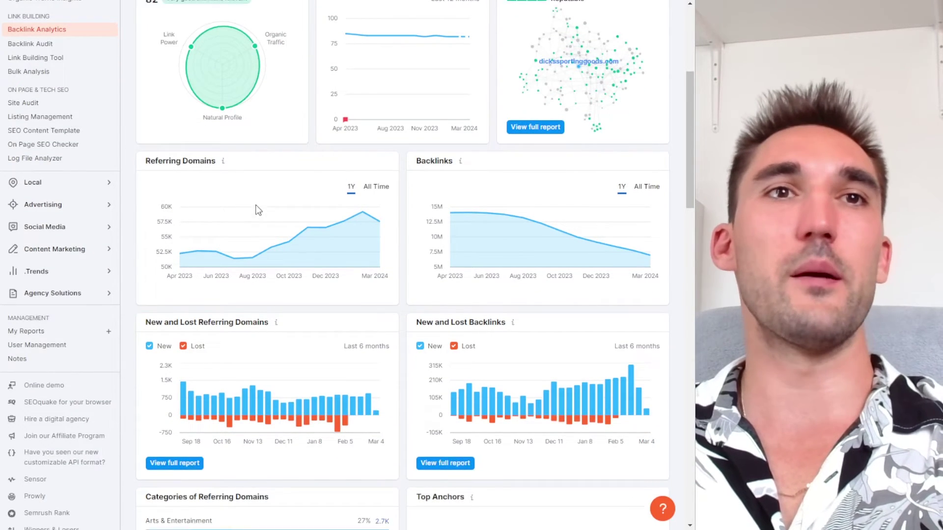
scroll(205, 184, "down", 4)
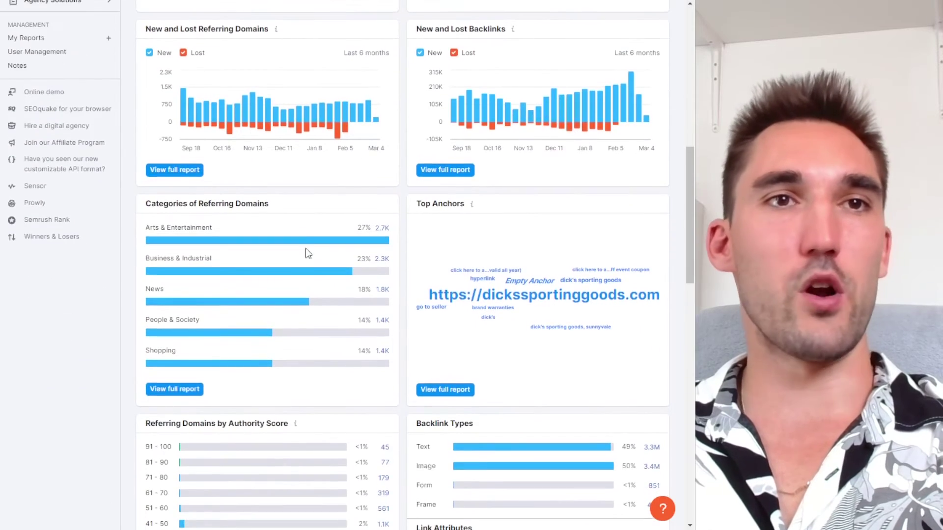
scroll(307, 253, "down", 5)
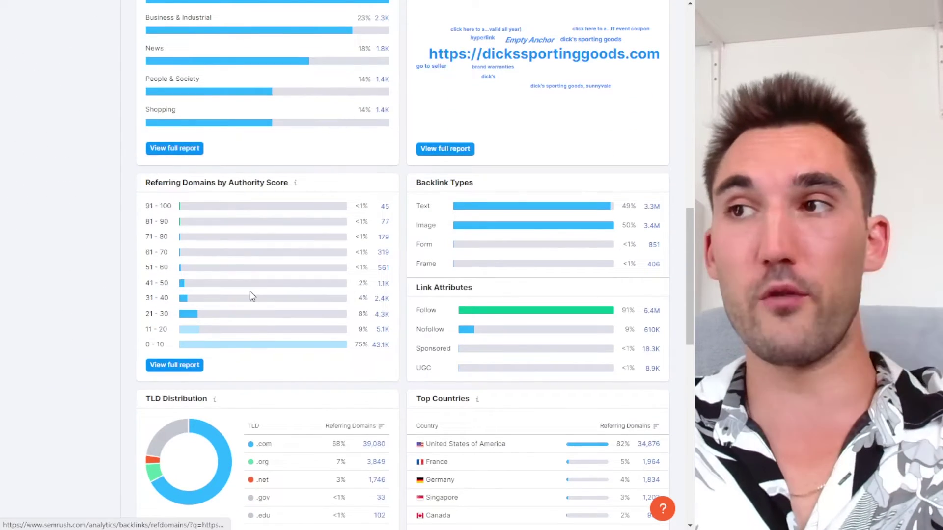
scroll(282, 237, "down", 5)
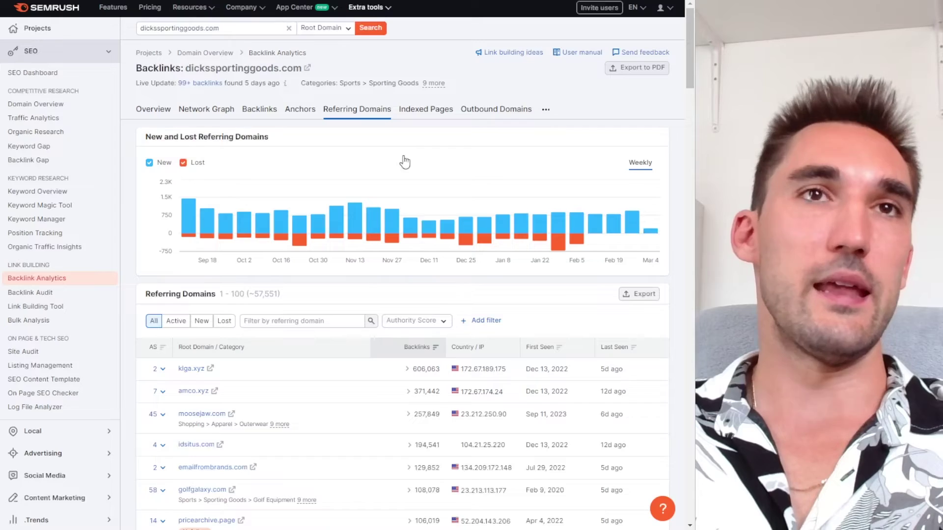
Look through the full referring domains report for dickssportinggoods.com, including each linking site's authority score and backlinks.
scroll(308, 331, "down", 3)
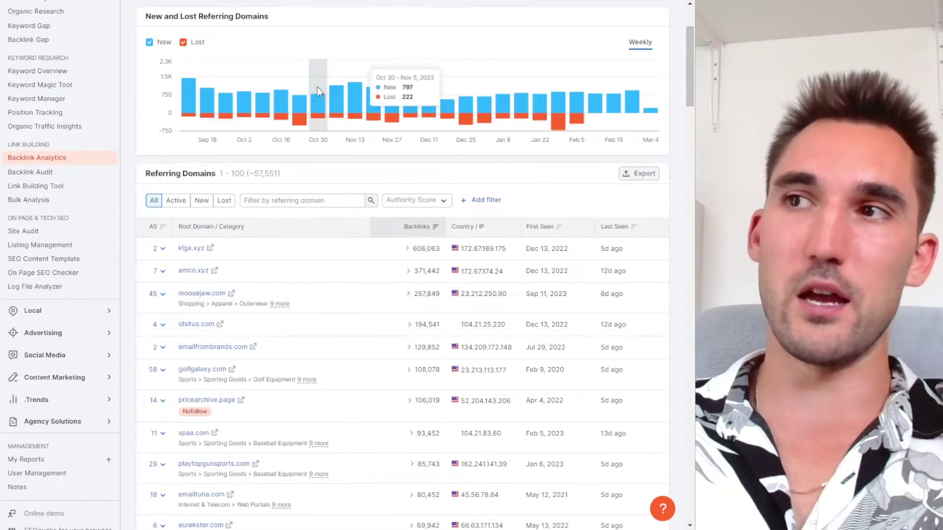
scroll(239, 195, "down", 3)
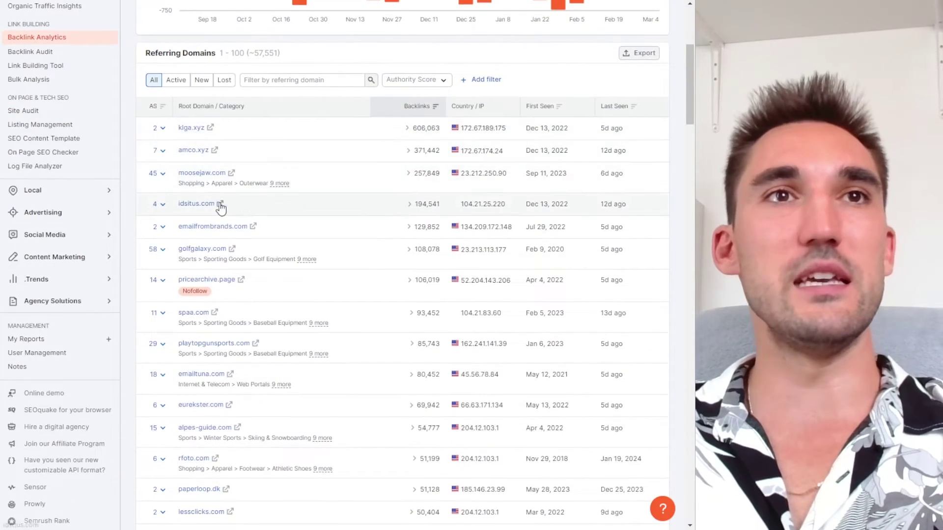
scroll(219, 204, "down", 3)
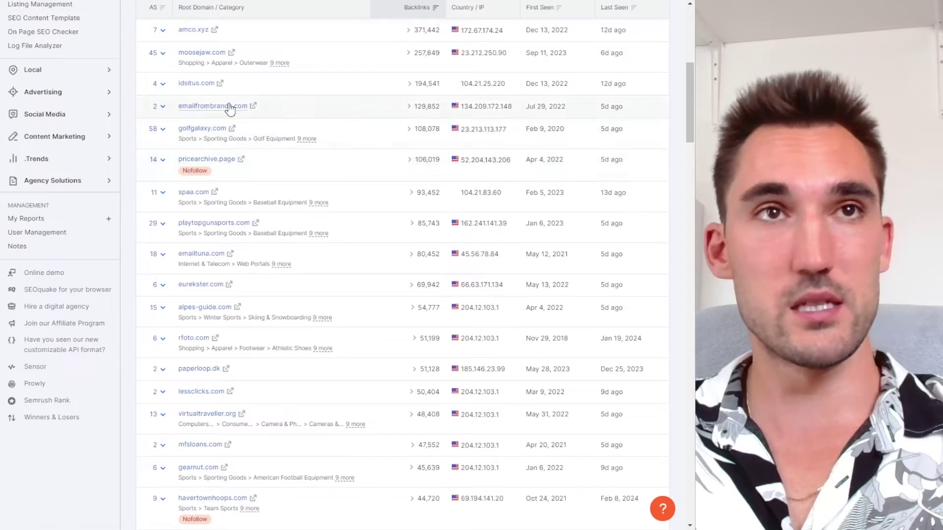
scroll(265, 196, "down", 4)
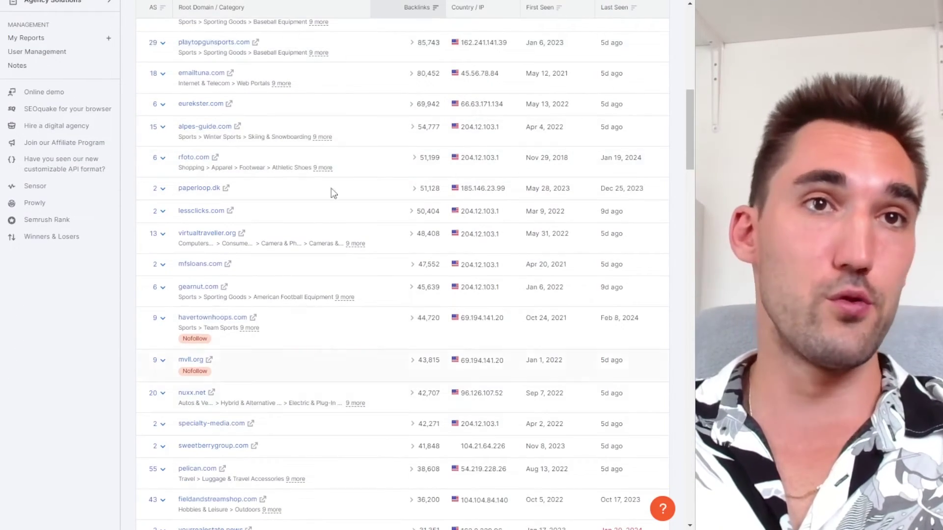
scroll(585, 185, "up", 10)
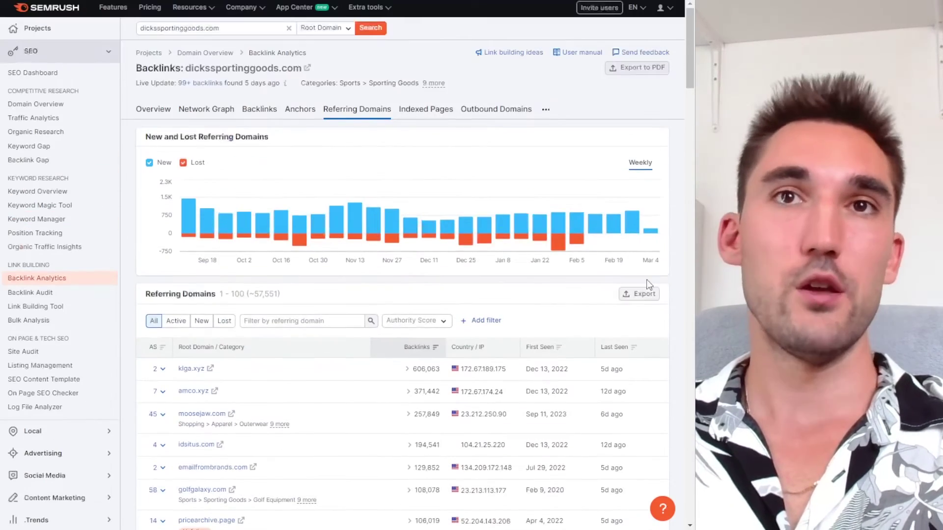
Show the Excel and CSV export options for the dickssportinggoods.com referring domains, and browse further down the list.
left_click(638, 294)
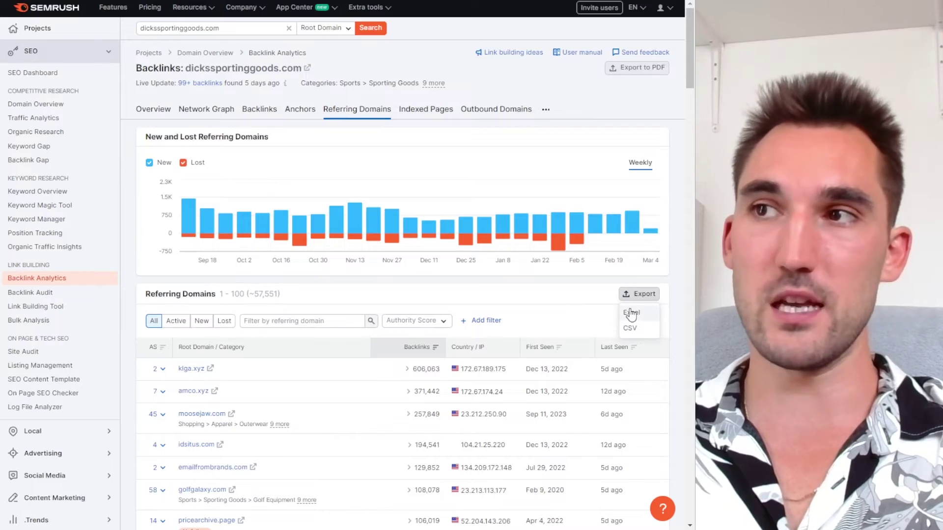
scroll(323, 290, "down", 15)
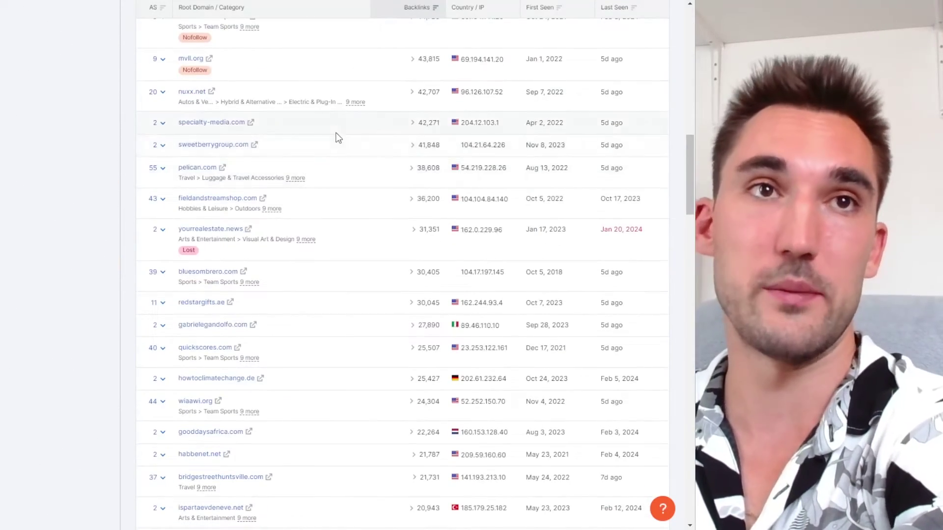
scroll(314, 247, "down", 10)
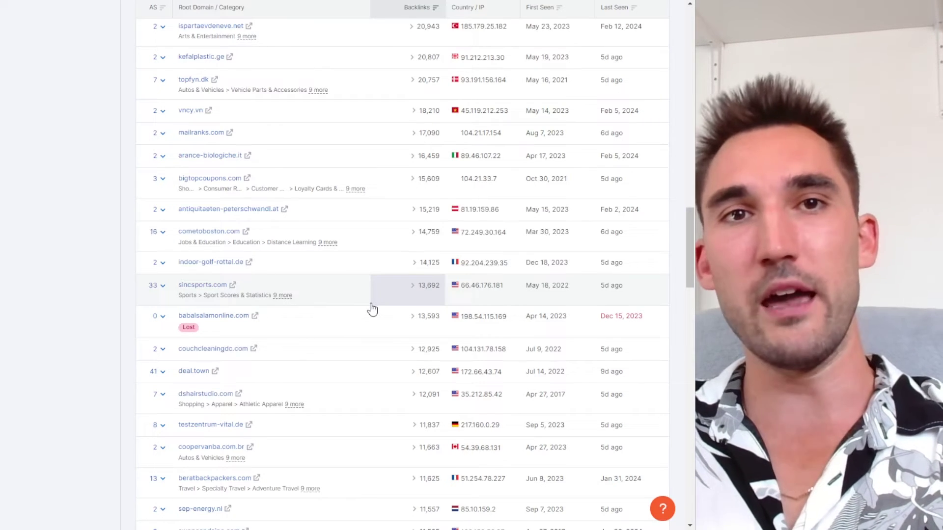
scroll(372, 308, "up", 20)
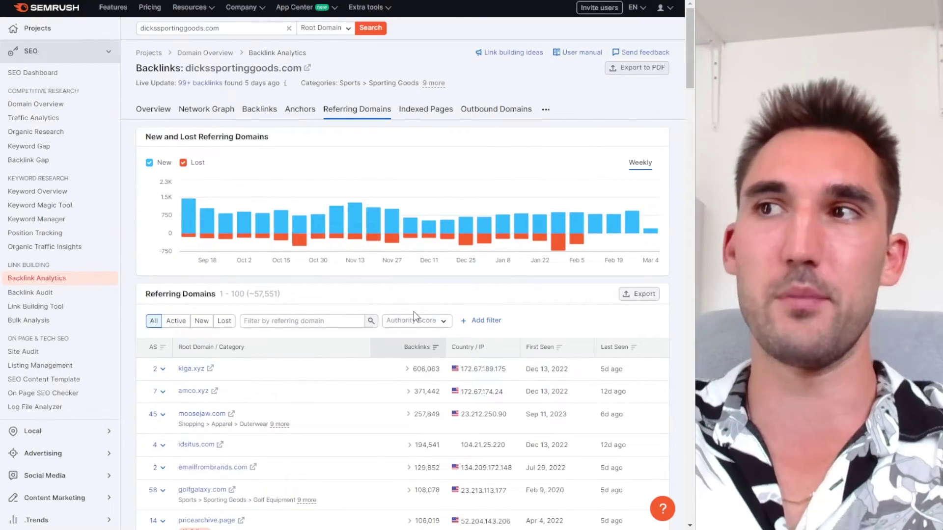
scroll(494, 229, "down", 4)
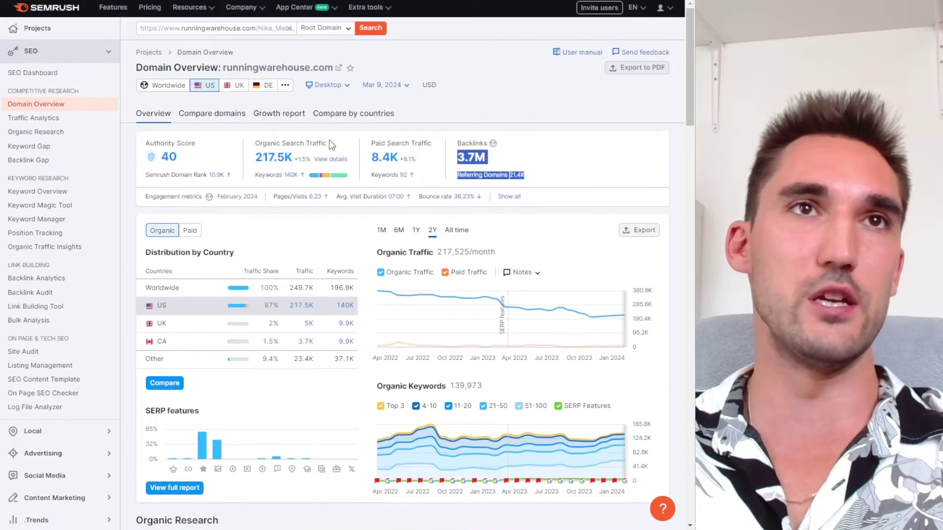
Open the full referring domains report for runningwarehouse.com and look through its linking sites.
scroll(393, 265, "down", 15)
scroll(304, 231, "up", 5)
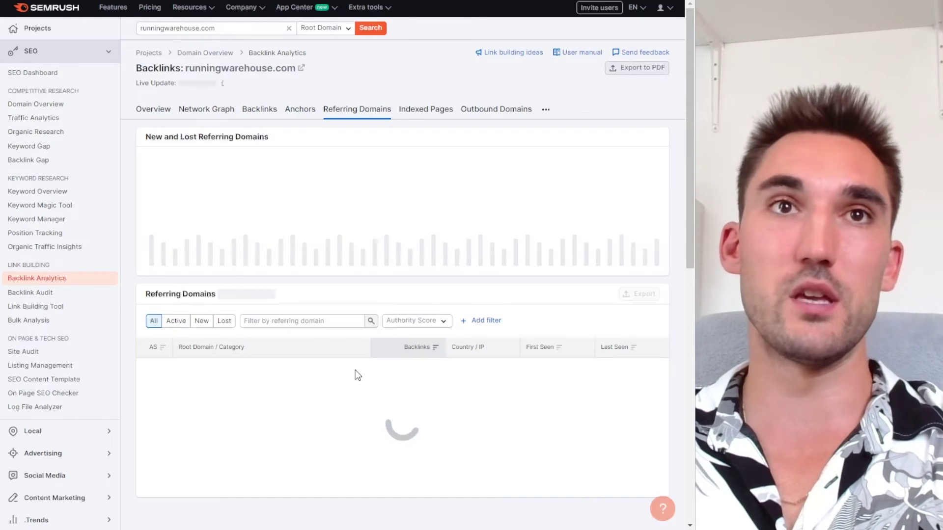
scroll(387, 311, "down", 5)
scroll(389, 314, "down", 5)
scroll(415, 288, "up", 5)
scroll(416, 297, "down", 1)
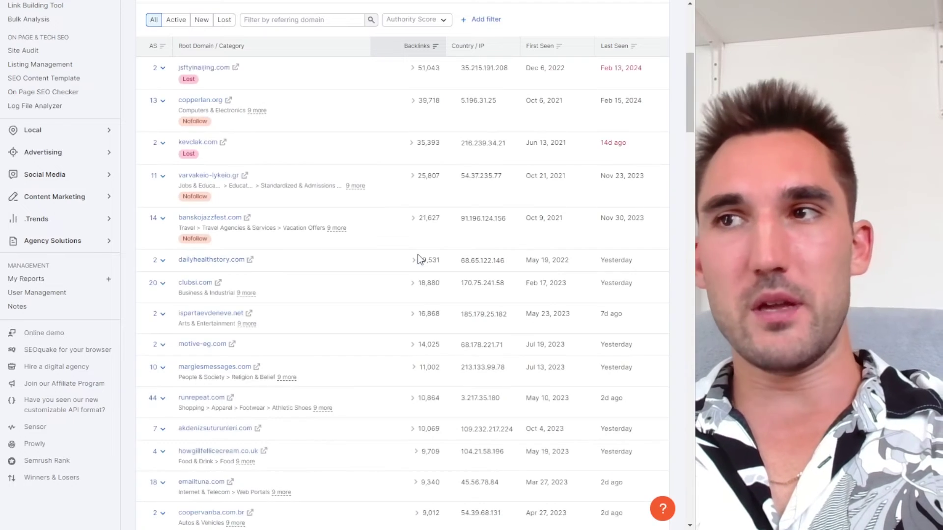
scroll(305, 229, "down", 20)
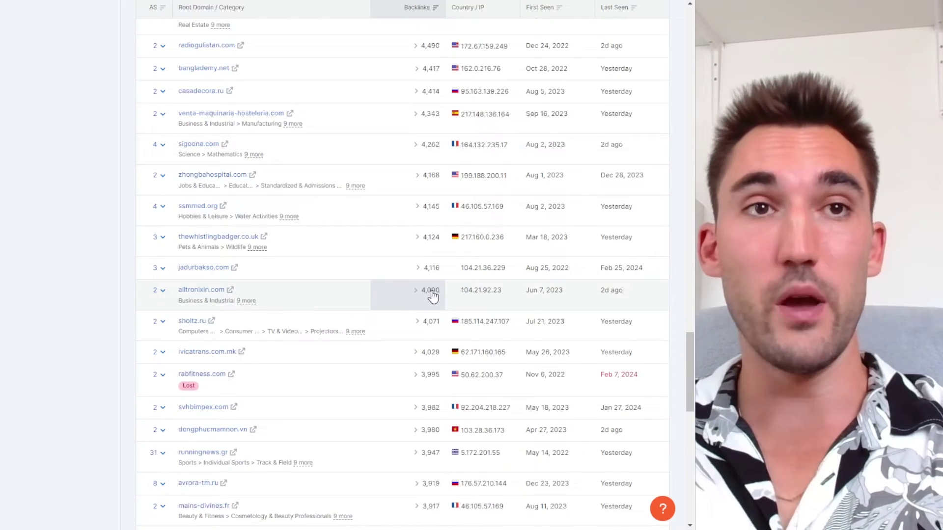
scroll(432, 295, "up", 20)
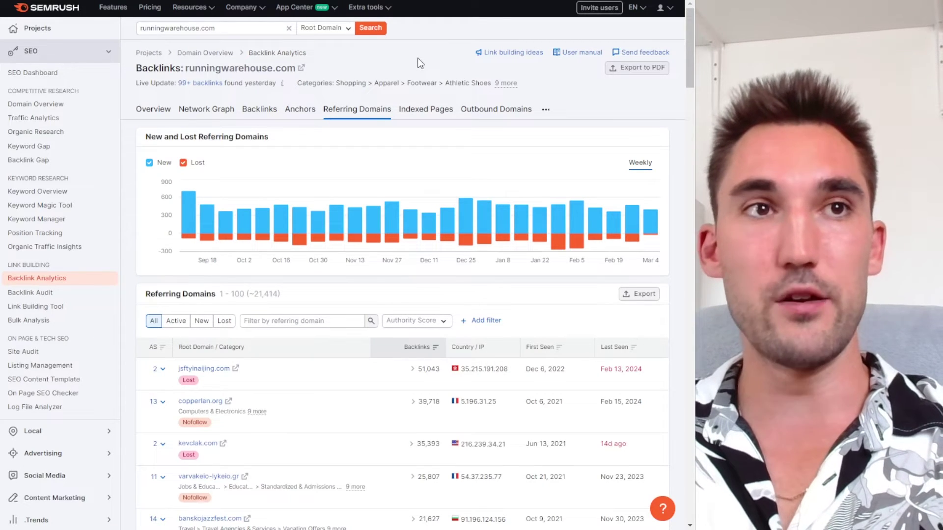
Open the Nefarious Racing project in Site Audit and review its site health, thematic reports and top issues.
left_click(39, 355)
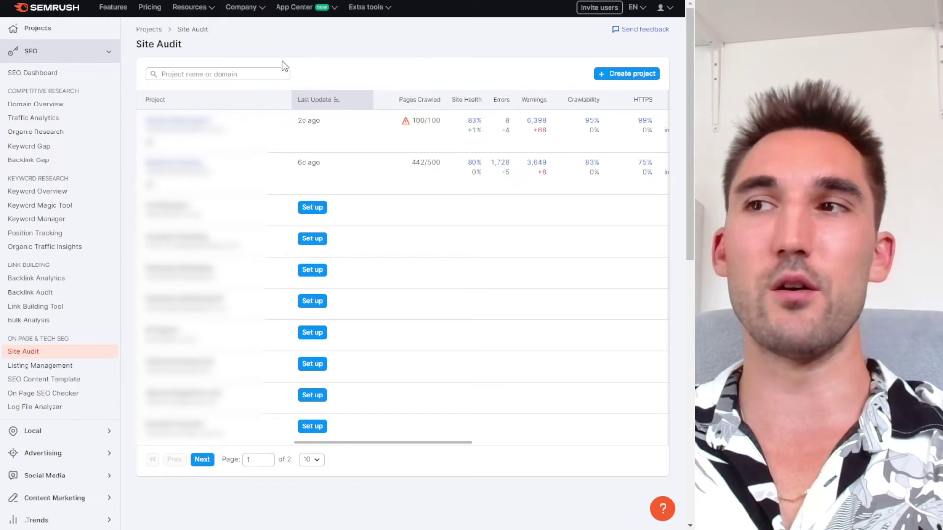
left_click(433, 147)
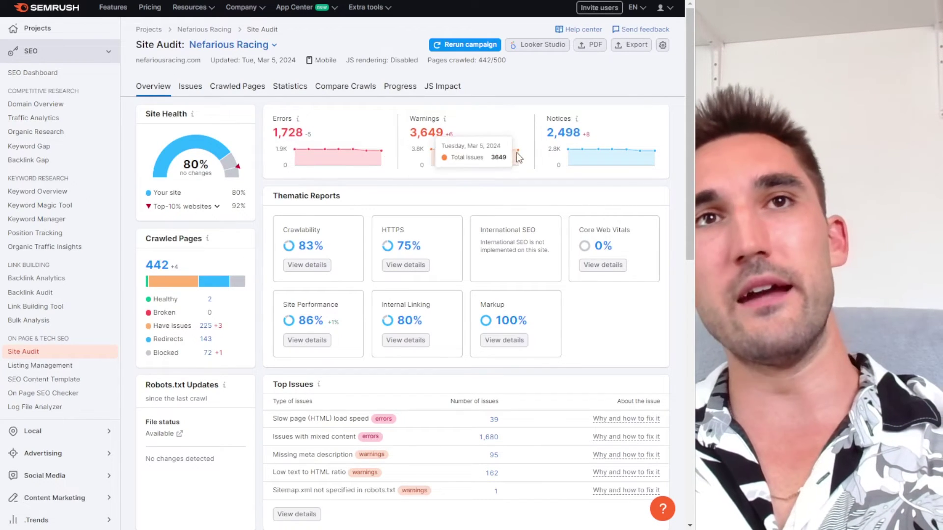
mouse_move(589, 164)
scroll(457, 282, "down", 6)
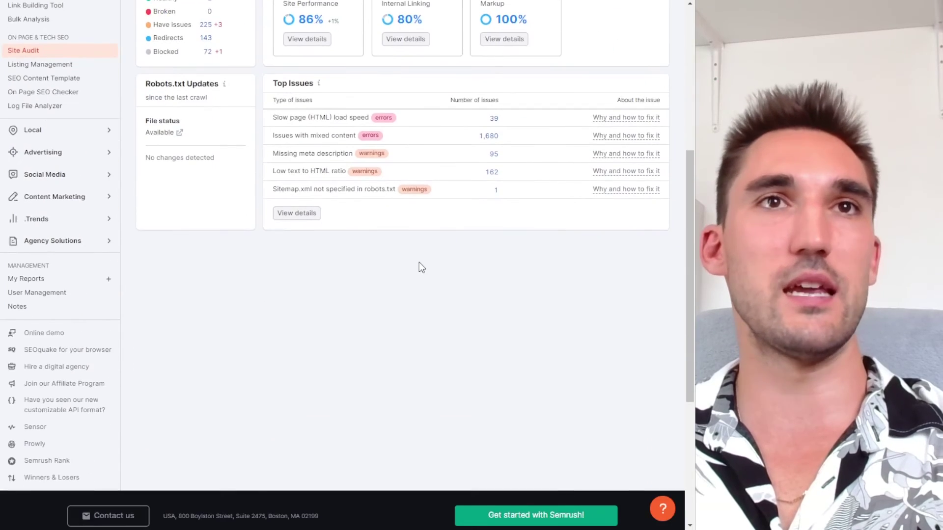
scroll(419, 262, "up", 6)
Open the full issues list of the Nefarious Racing audit and examine its errors and warnings.
left_click(190, 88)
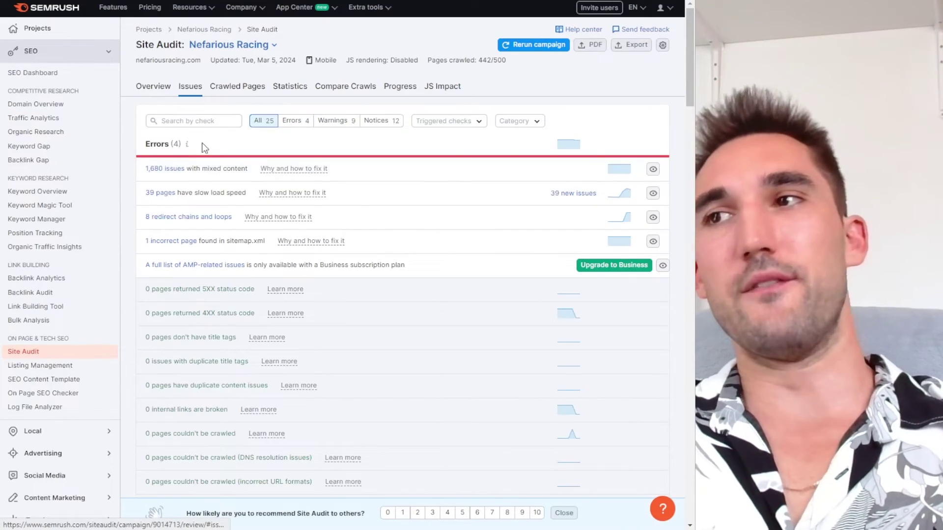
scroll(328, 338, "down", 1)
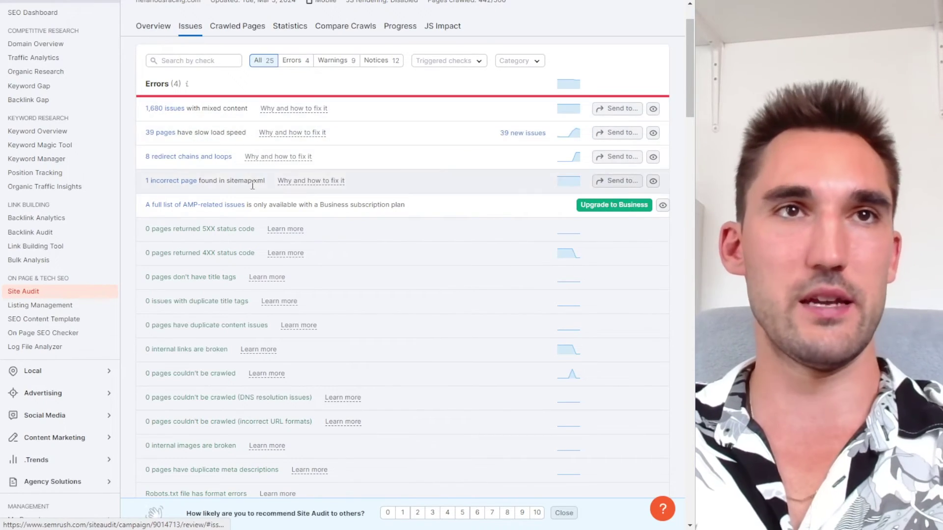
scroll(410, 145, "down", 15)
scroll(423, 165, "down", 4)
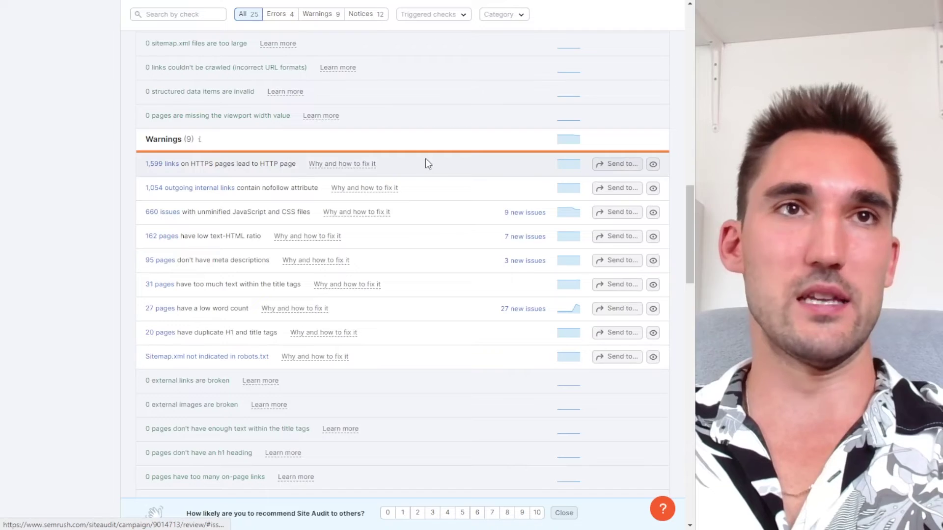
scroll(373, 290, "up", 15)
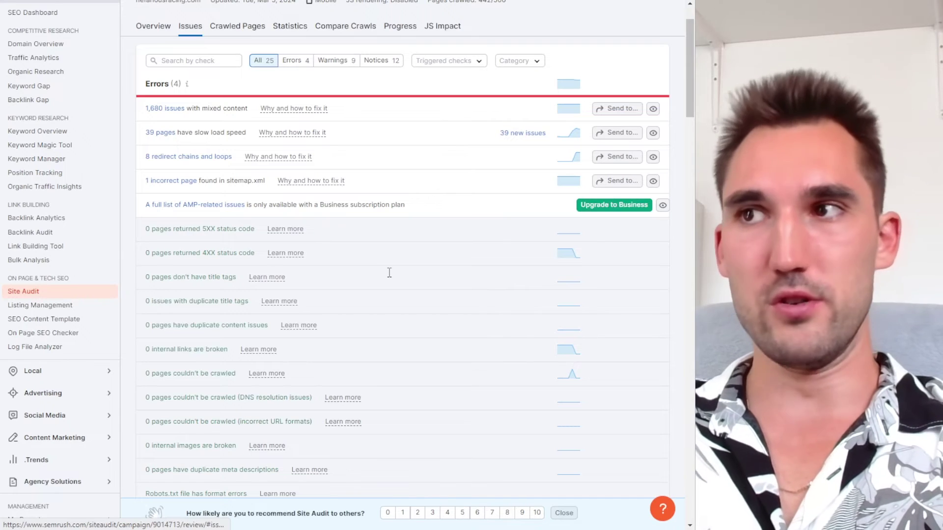
scroll(373, 270, "up", 2)
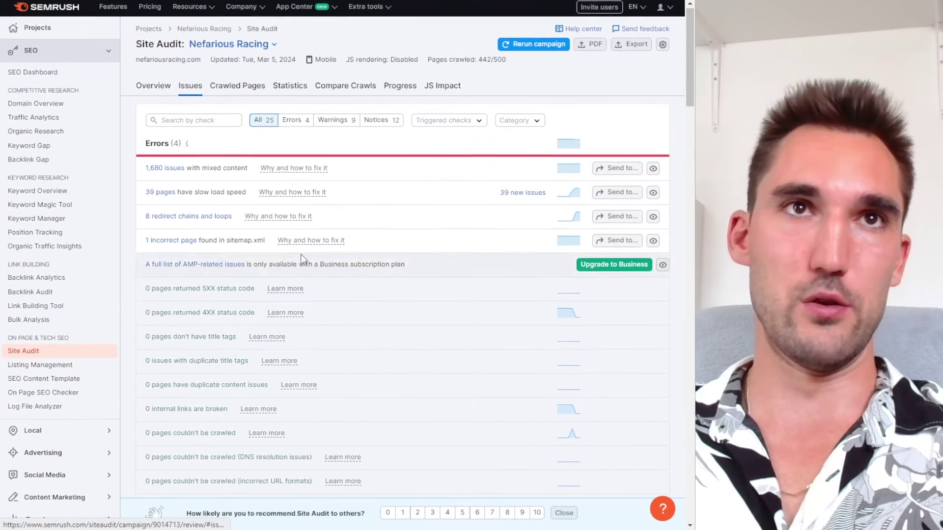
View the audit's crawled pages and statistics reports, and return to the issues list.
left_click(248, 95)
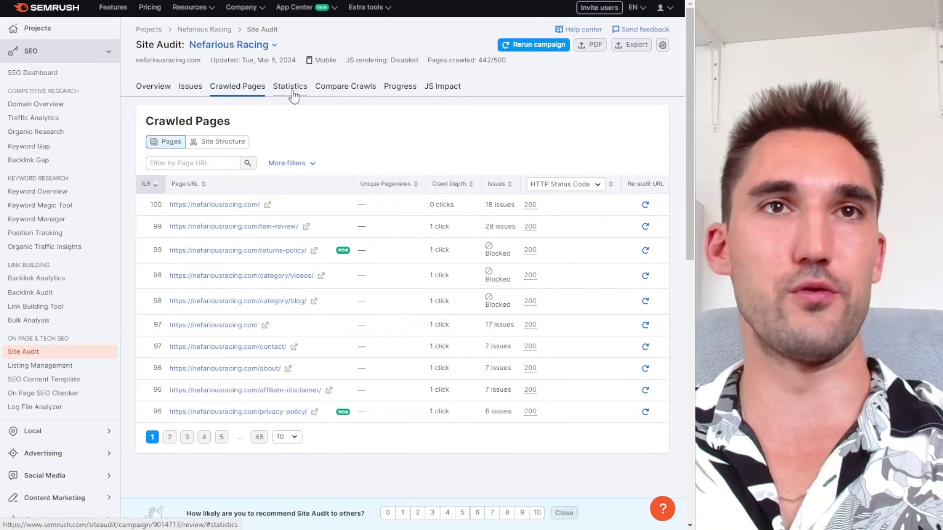
left_click(291, 89)
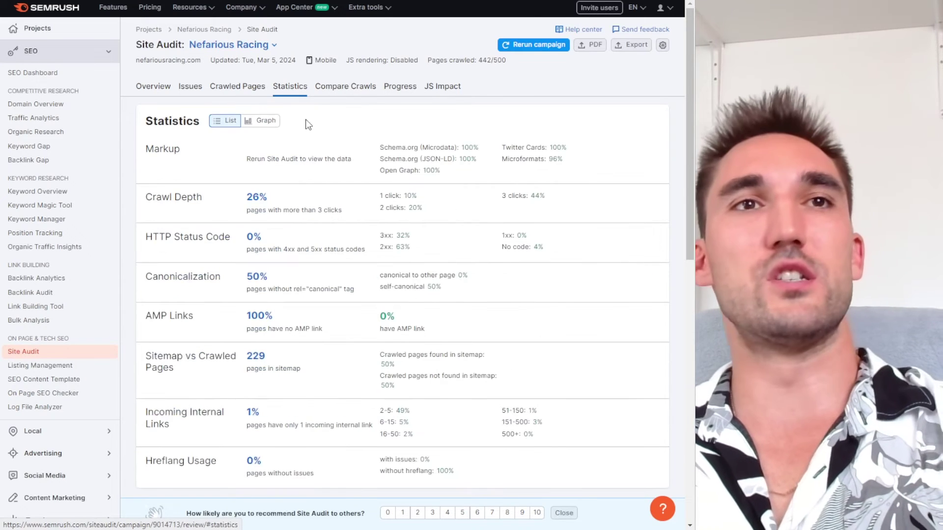
left_click(191, 92)
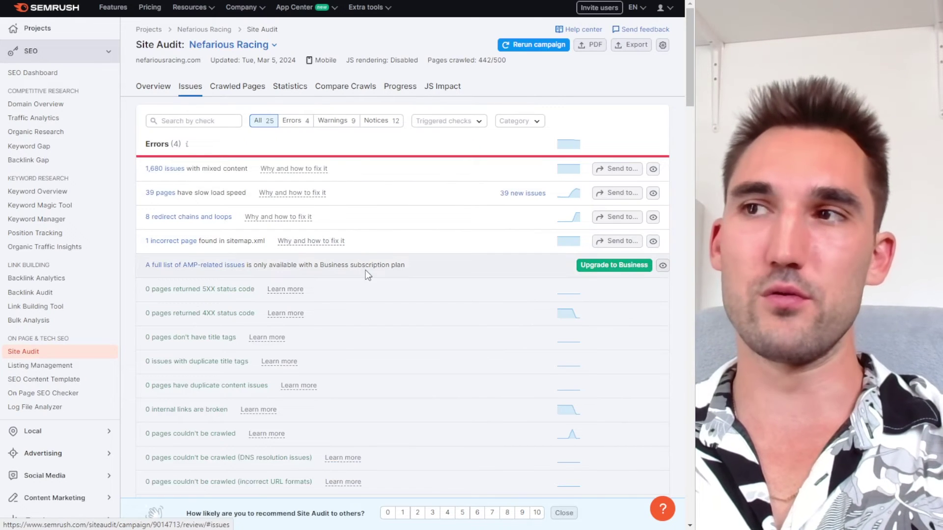
Return to the audit overview and review the error, warning and notice trends and the thematic reports.
left_click(166, 88)
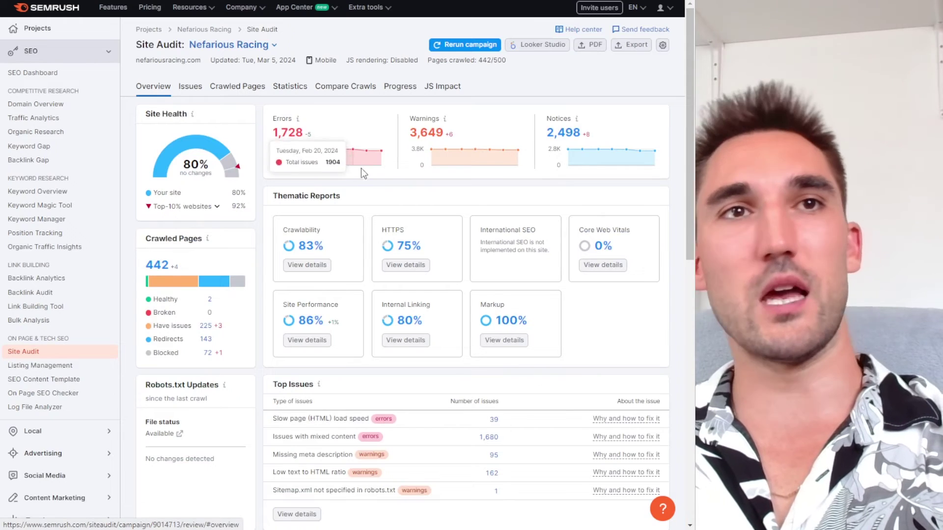
scroll(396, 233, "down", 1)
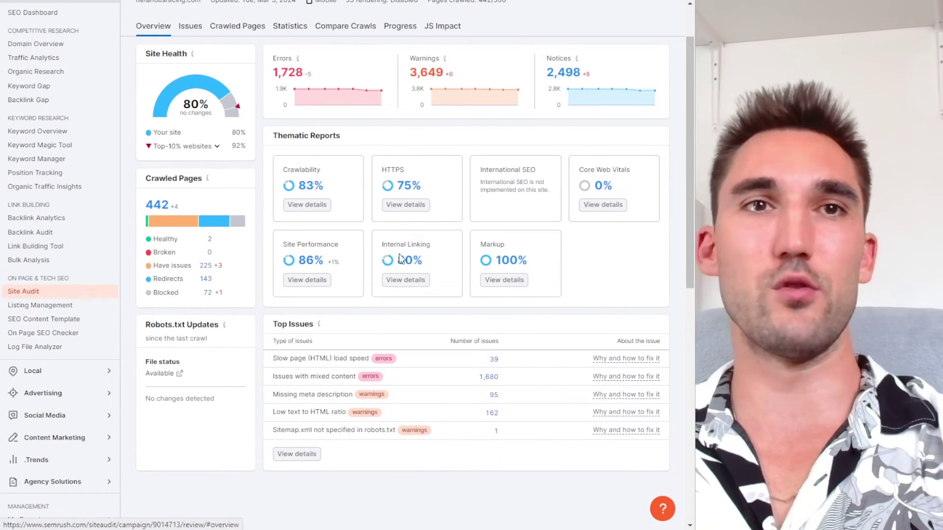
scroll(401, 225, "up", 1)
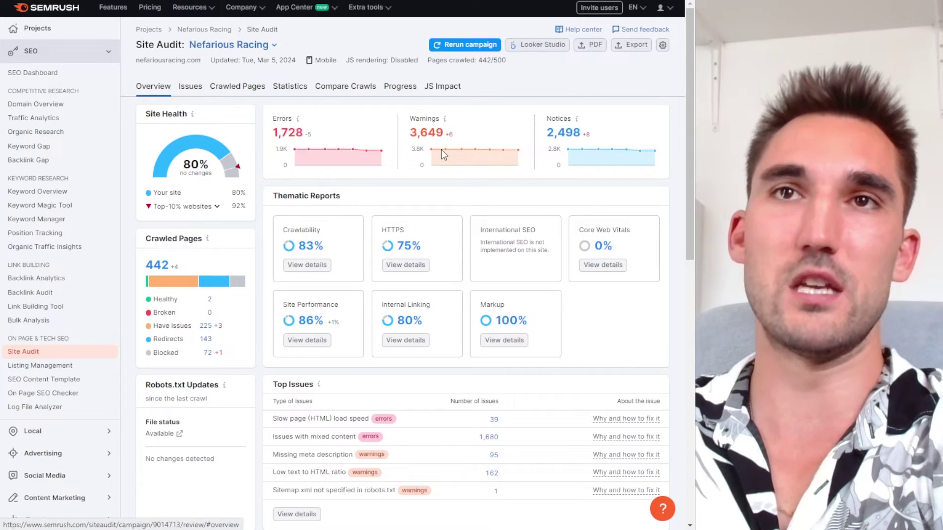
Open the SEO Content Template tool from the Content Marketing toolkit.
mouse_move(374, 166)
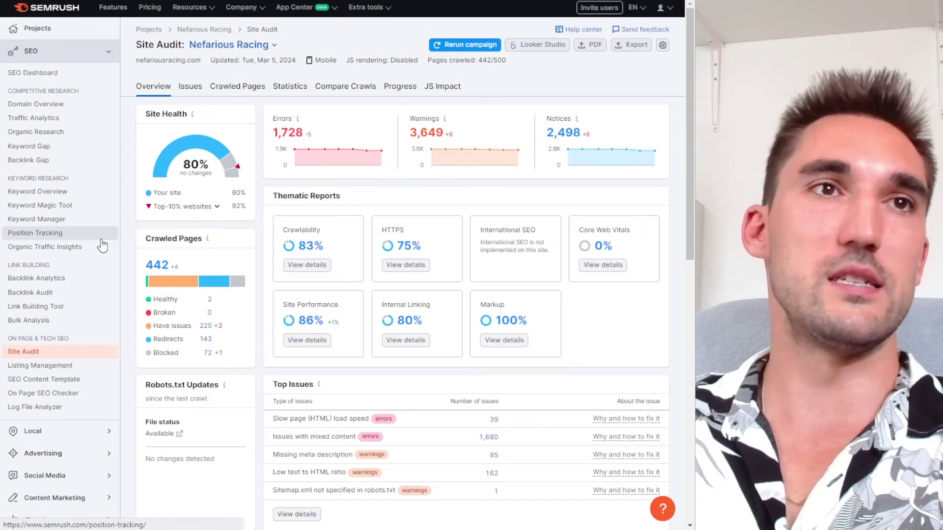
scroll(108, 242, "down", 5)
left_click(107, 202)
scroll(94, 181, "up", 4)
scroll(90, 167, "up", 1)
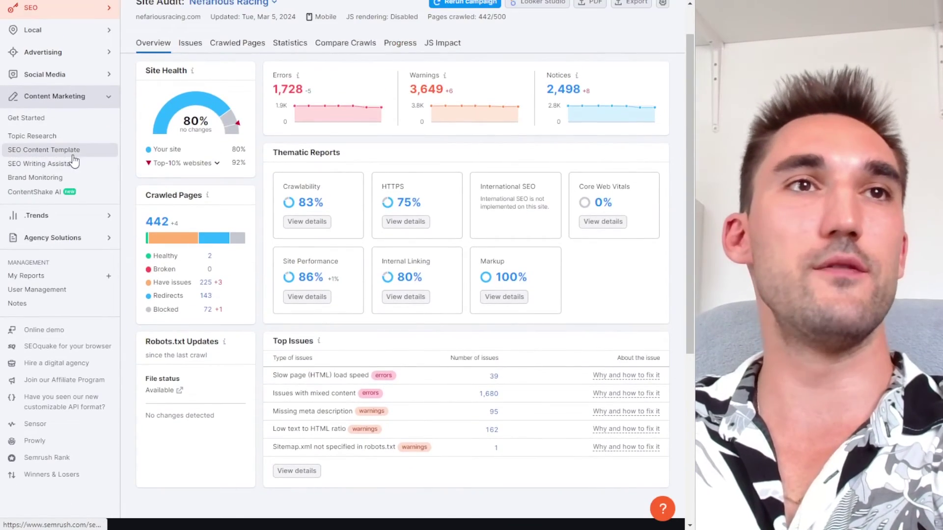
left_click(69, 150)
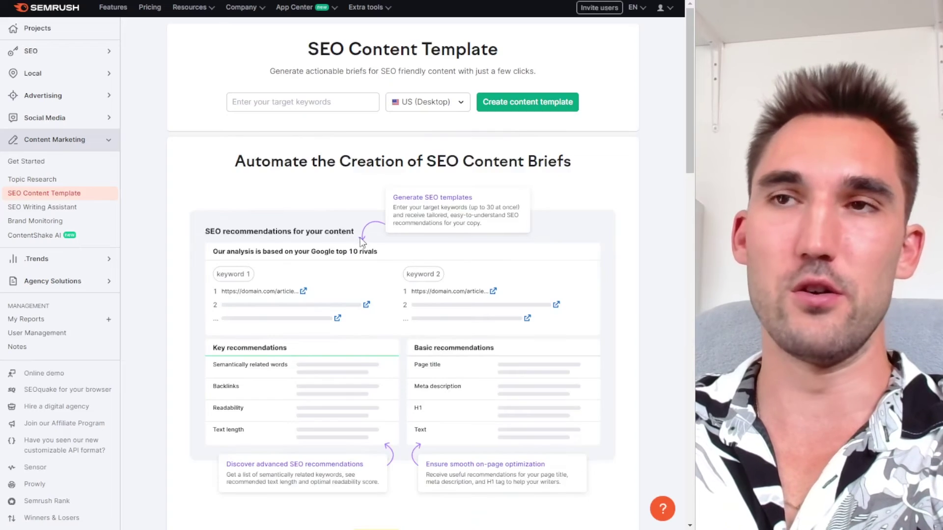
Create an SEO content template for the target keyword "nike mens running shoes".
left_click(308, 109)
type("nike mens running shoes")
key("Return")
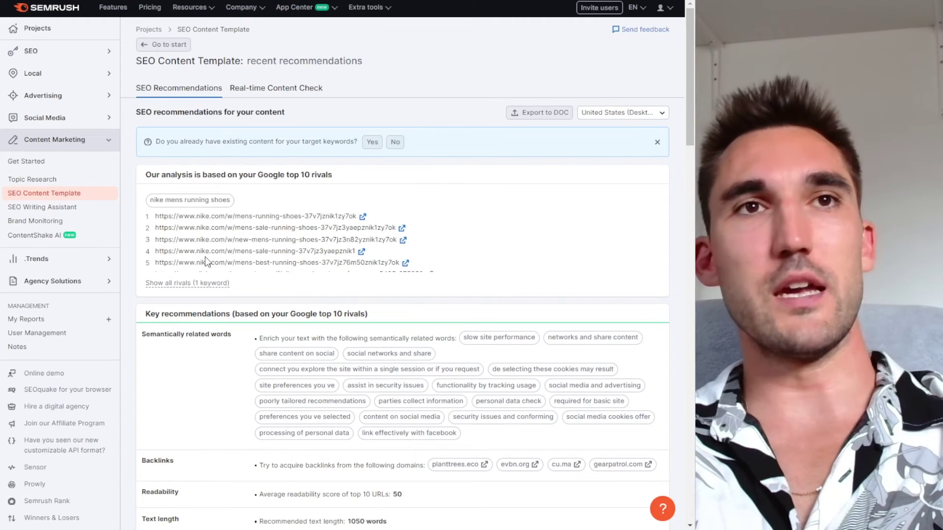
Review the top rivals and the semantically related words recommended for nike mens running shoes.
scroll(442, 210, "down", 3)
scroll(473, 126, "up", 3)
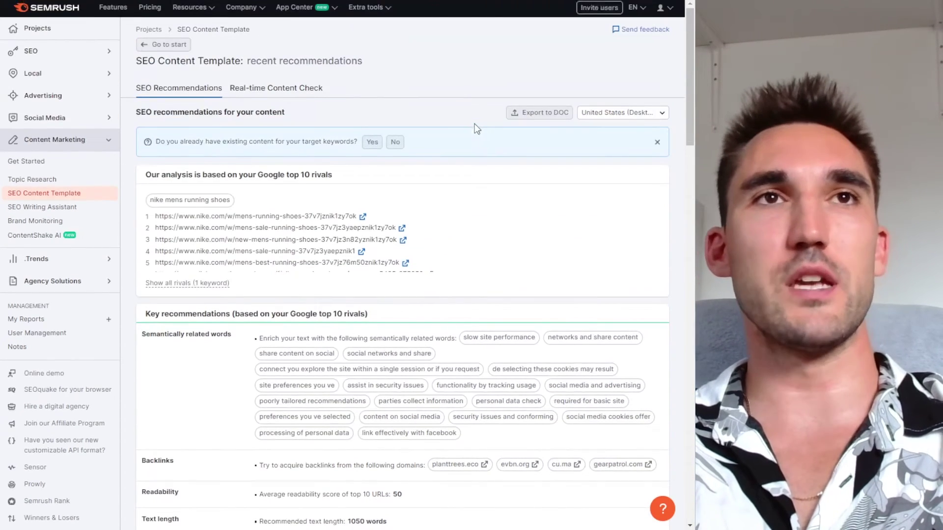
scroll(476, 130, "down", 5)
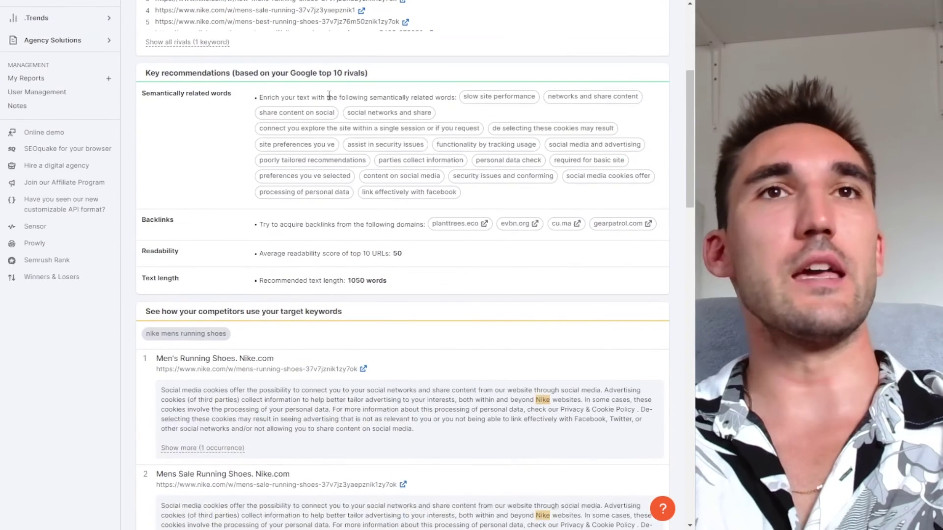
left_click_drag(326, 97, 421, 100)
left_click(429, 95)
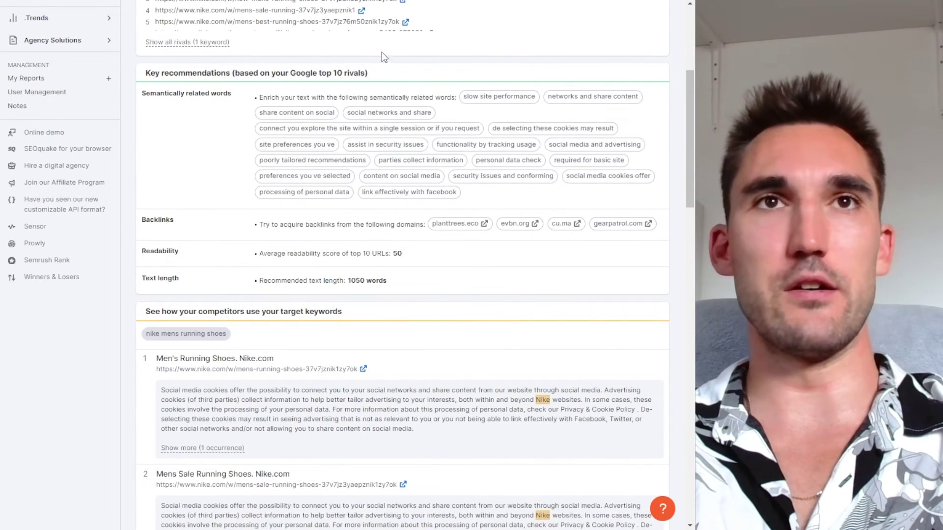
left_click_drag(263, 97, 617, 199)
left_click(616, 199)
left_click_drag(459, 194, 260, 97)
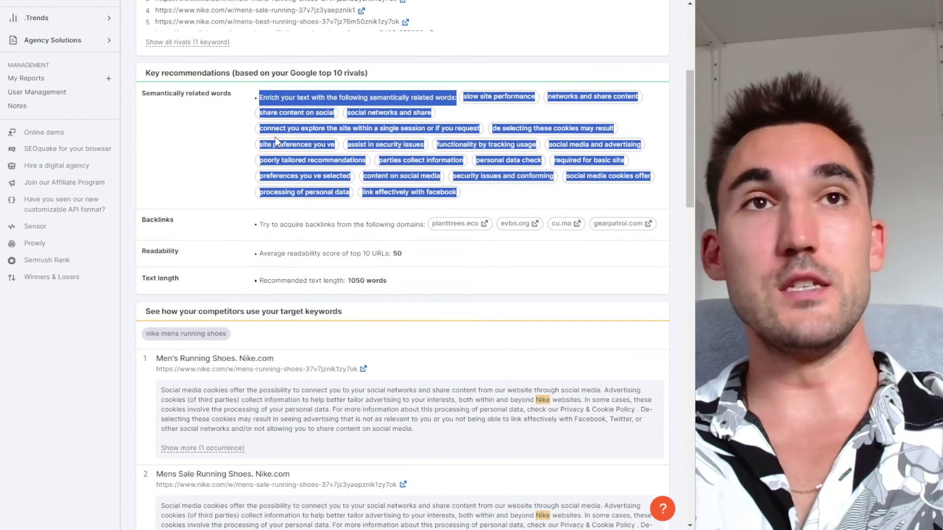
left_click(263, 103)
Check how competitors use the nike mens running shoes keyword, and look over the related words again.
scroll(324, 309, "down", 3)
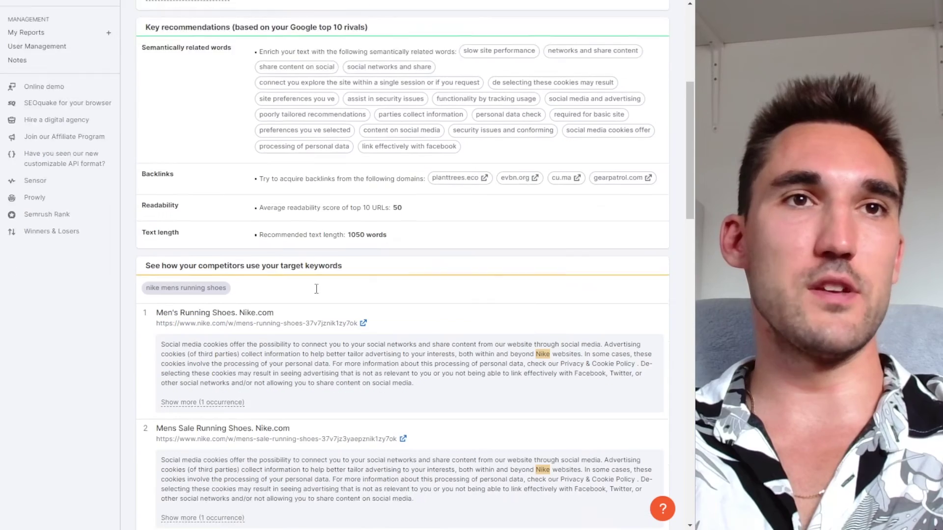
left_click_drag(162, 269, 491, 302)
left_click(485, 314)
scroll(485, 313, "up", 4)
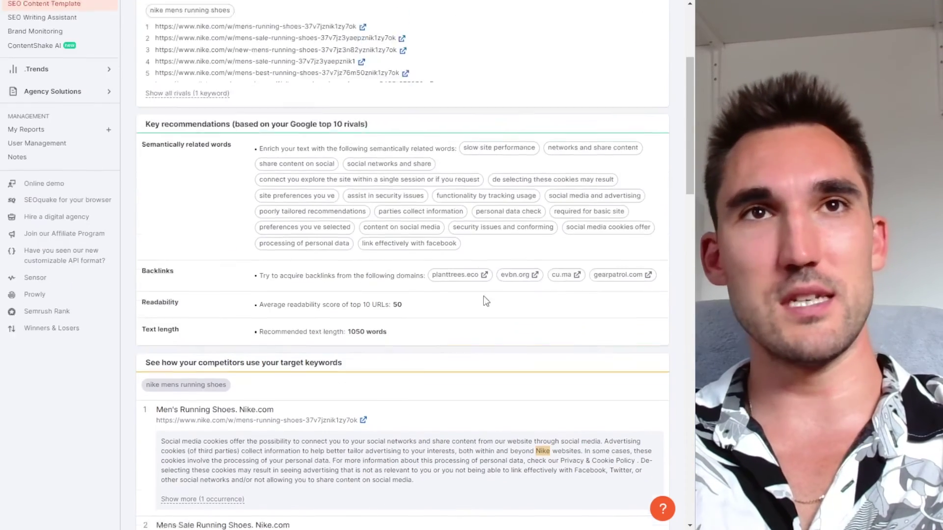
left_click_drag(485, 252, 265, 172)
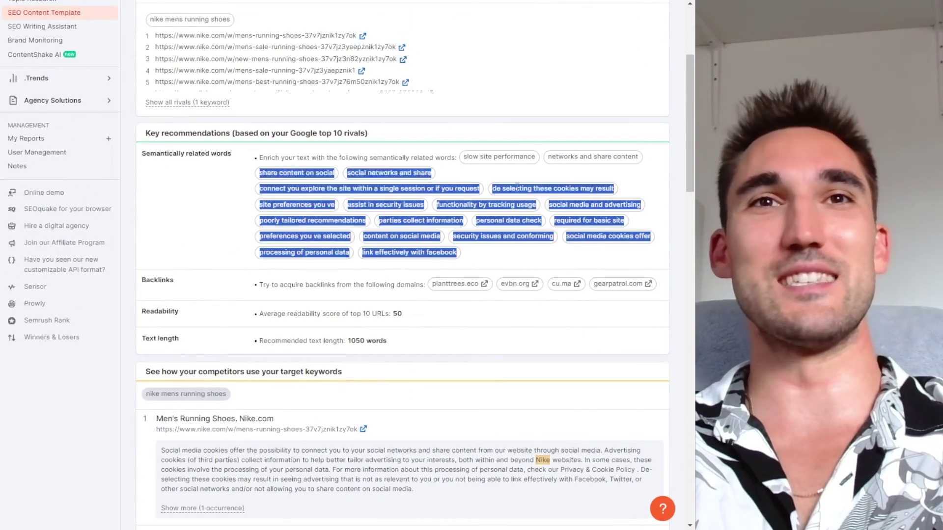
left_click(516, 187)
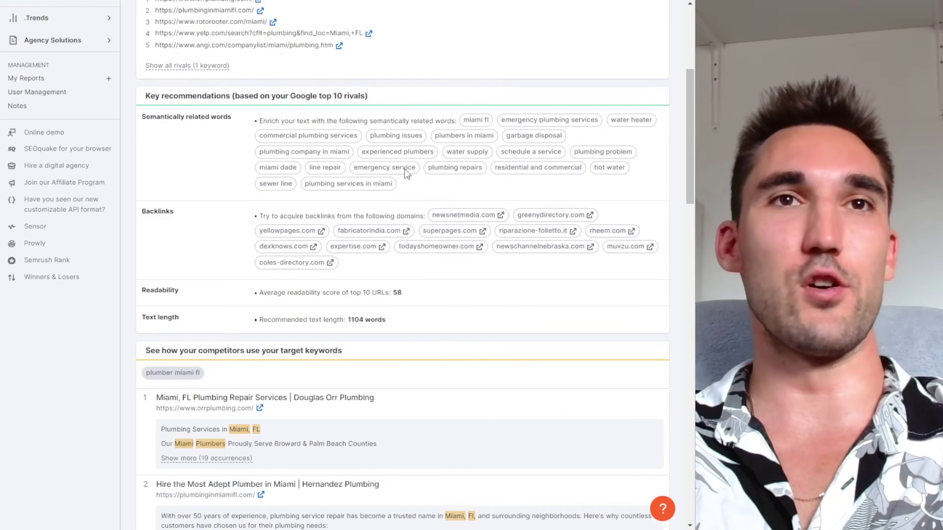
Examine the semantically related words in the content template for "plumber miami fl".
scroll(304, 271, "up", 5)
scroll(328, 192, "down", 4)
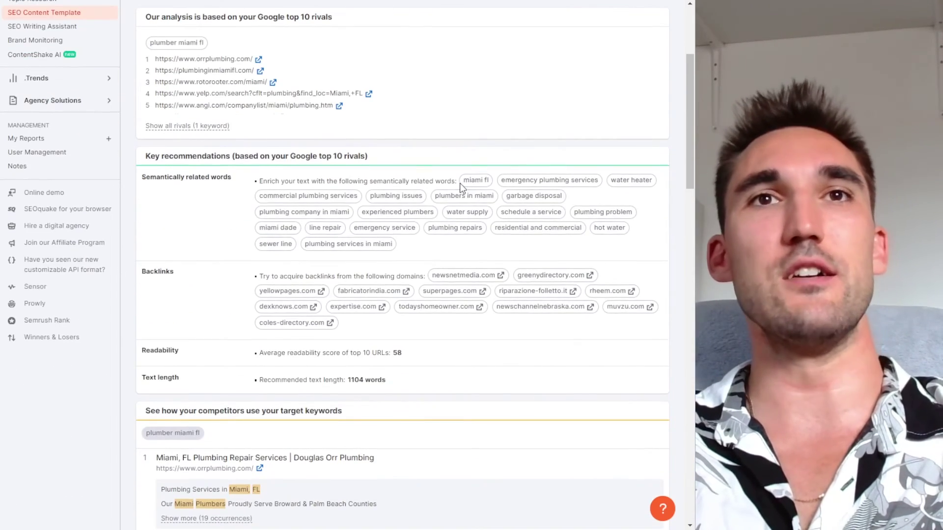
left_click_drag(462, 188, 575, 249)
left_click(575, 249)
left_click_drag(461, 185, 595, 202)
left_click(597, 200)
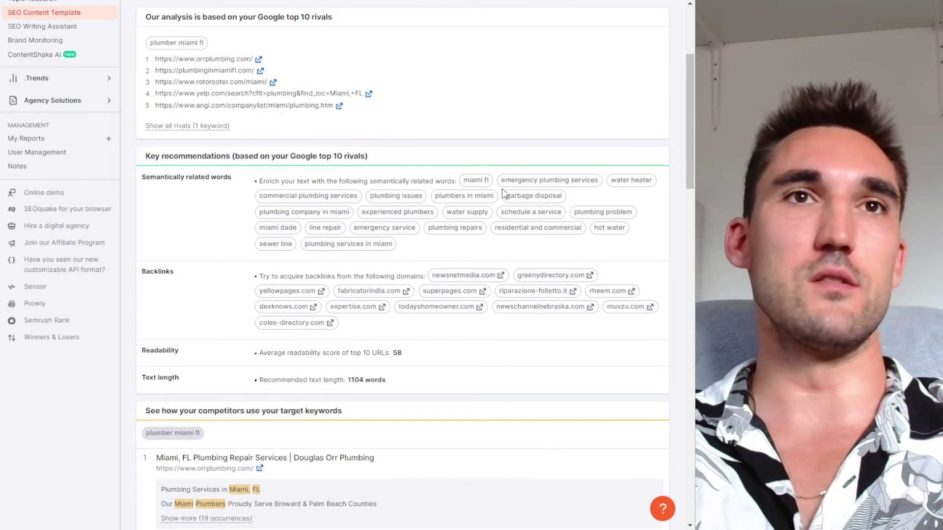
left_click_drag(271, 192, 351, 197)
left_click(352, 198)
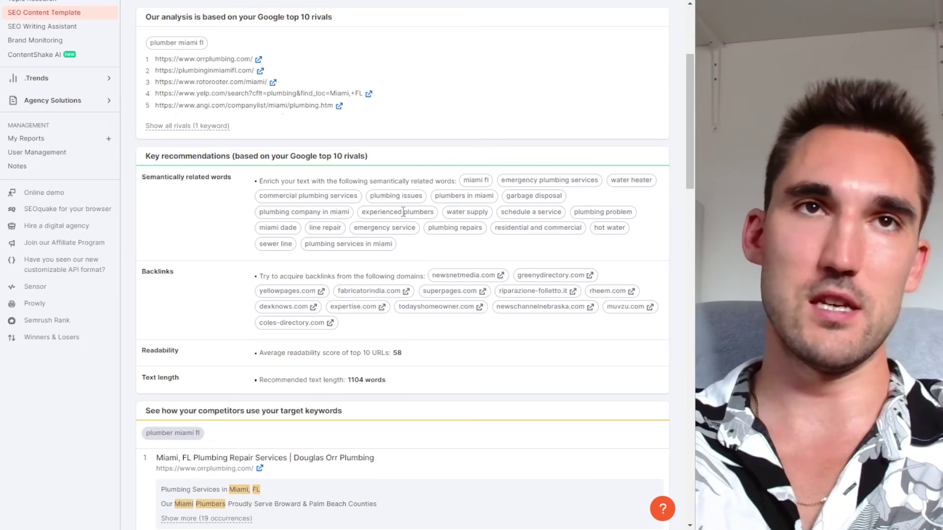
Review the rivals, suggested backlink domains, readability and text length recommendations for plumber miami fl.
scroll(403, 205, "up", 1)
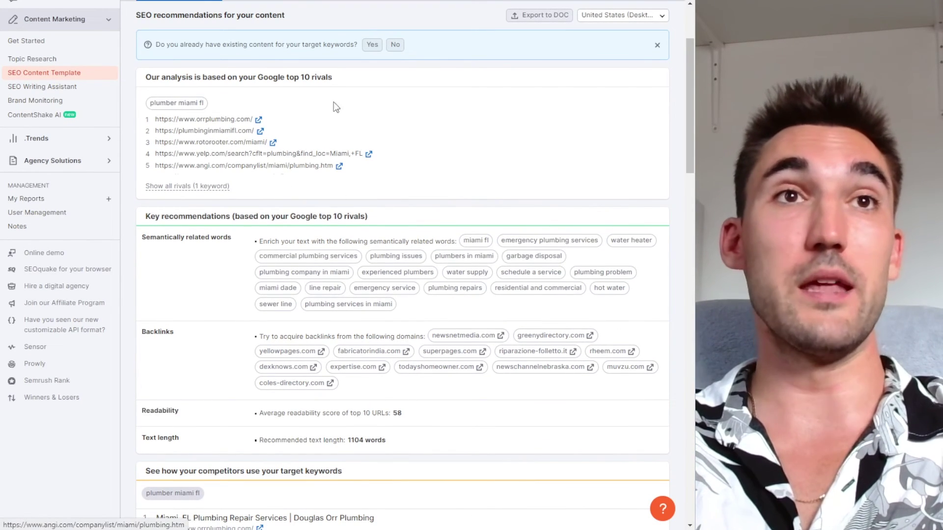
scroll(297, 160, "down", 3)
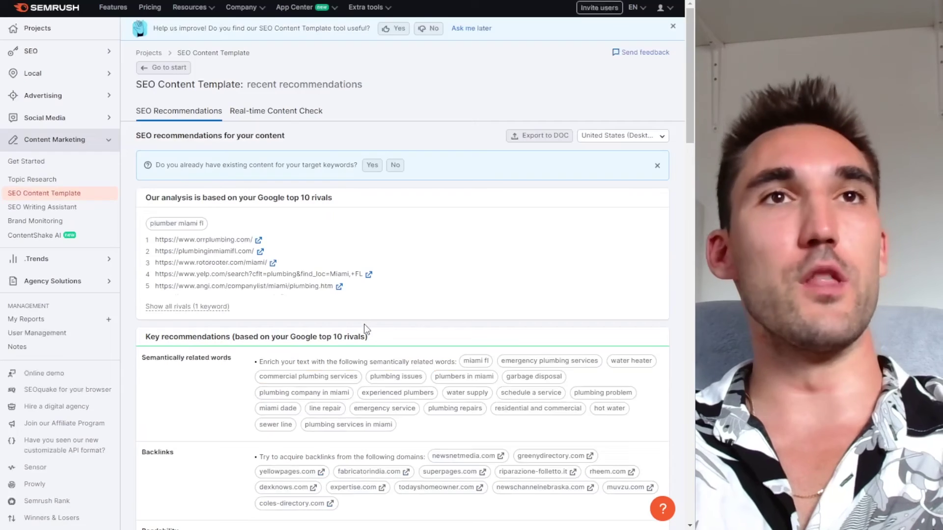
scroll(364, 295, "down", 6)
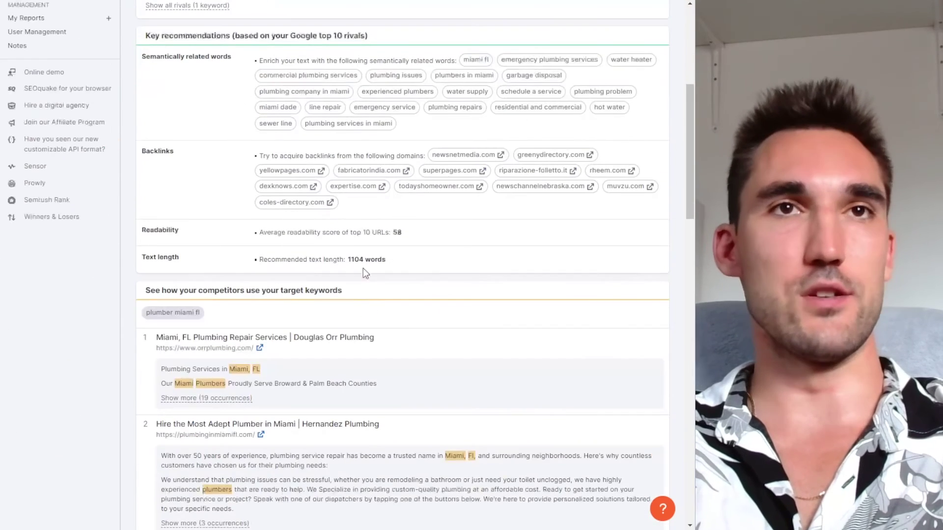
left_click_drag(251, 156, 551, 217)
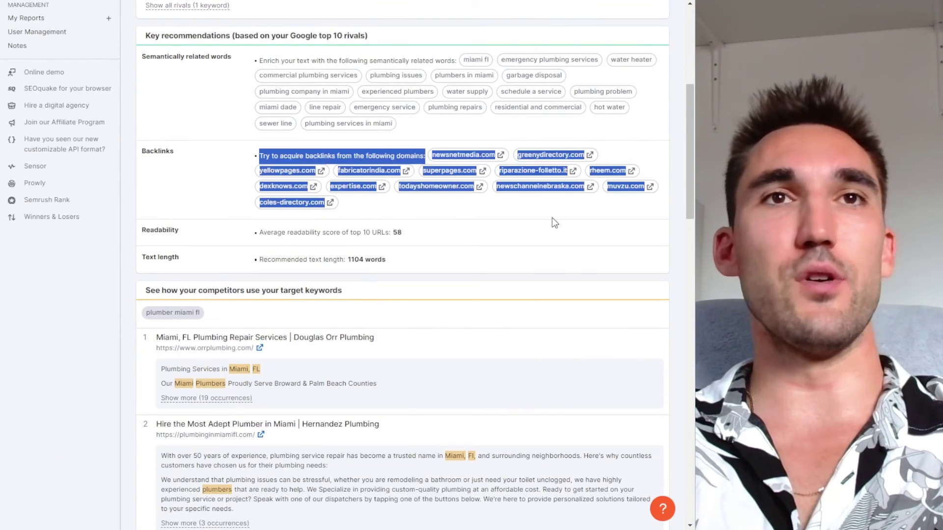
left_click(552, 217)
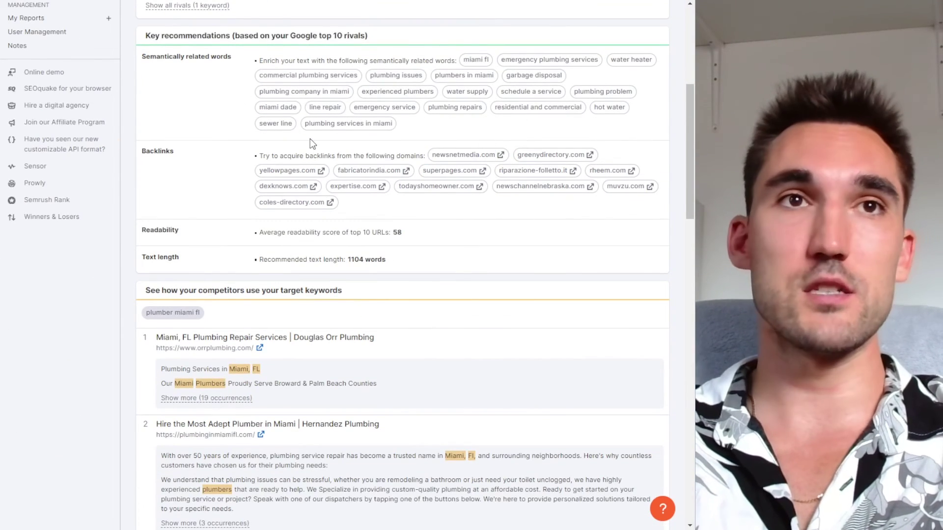
scroll(335, 255, "up", 6)
scroll(335, 254, "up", 1)
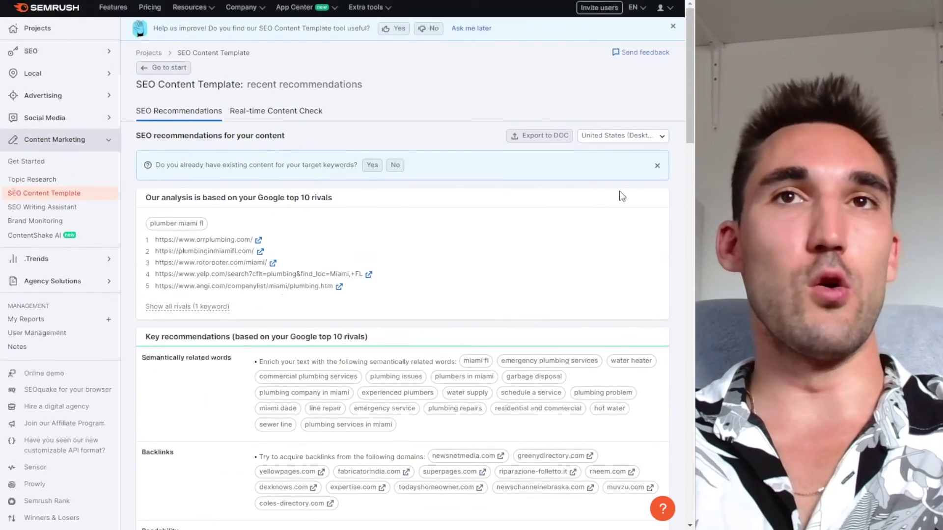
Open the plumber miami fl document in SEO Writing Assistant and look through its writing, readability and SEO suggestions.
left_click(101, 209)
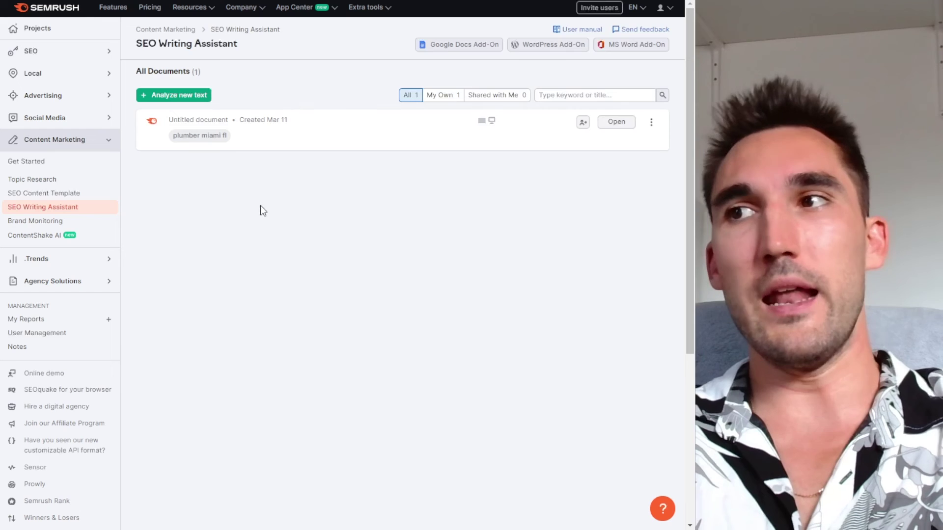
left_click(305, 143)
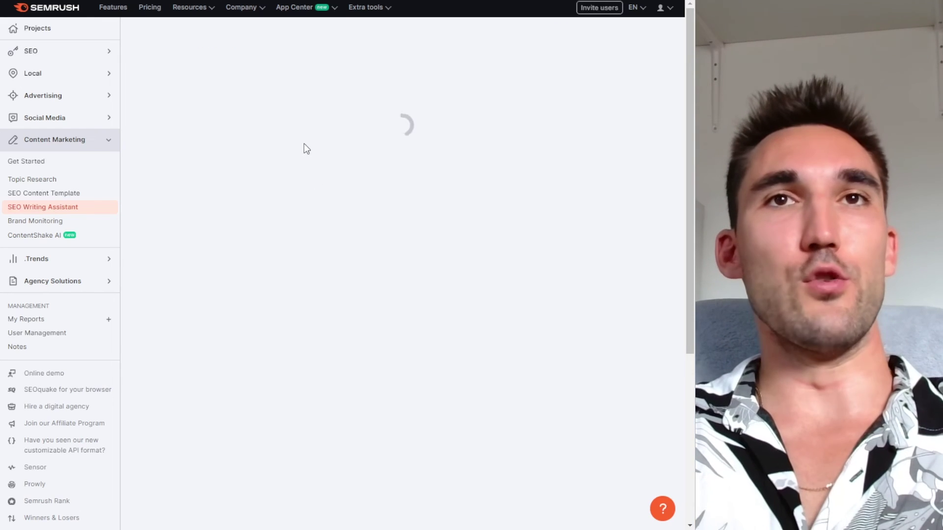
scroll(599, 259, "down", 3)
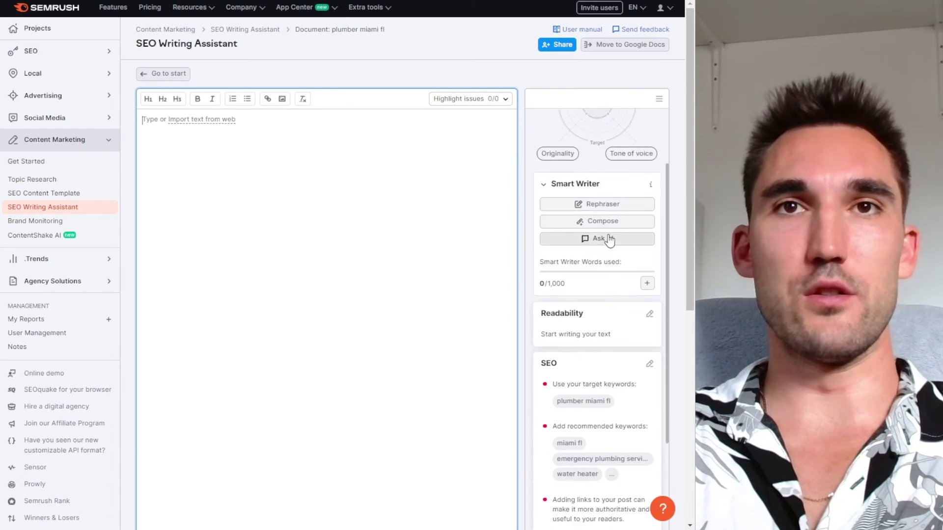
scroll(638, 221, "down", 3)
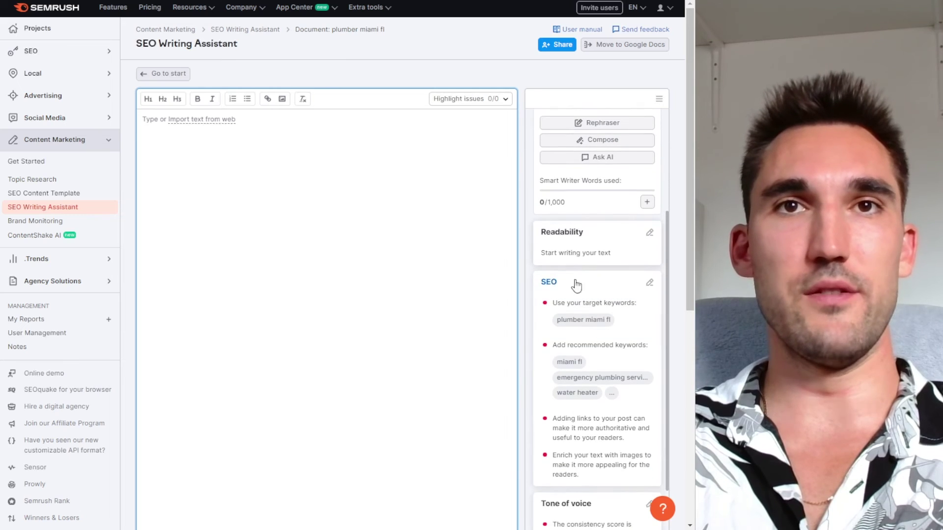
scroll(559, 196, "down", 2)
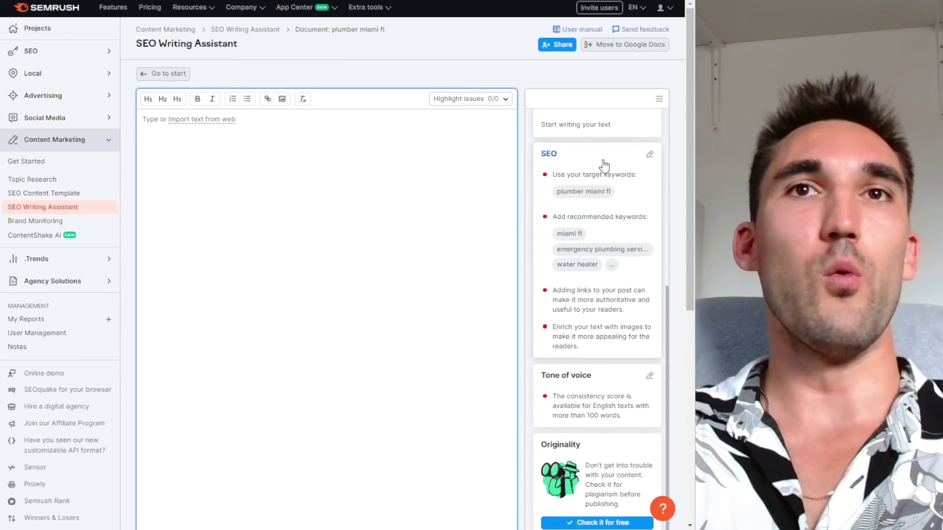
Expand the document's full SEO recommendations and review the recommended keywords, alt attribute issues, score chart and Smart Writer options.
left_click(613, 266)
scroll(595, 260, "down", 2)
mouse_move(594, 378)
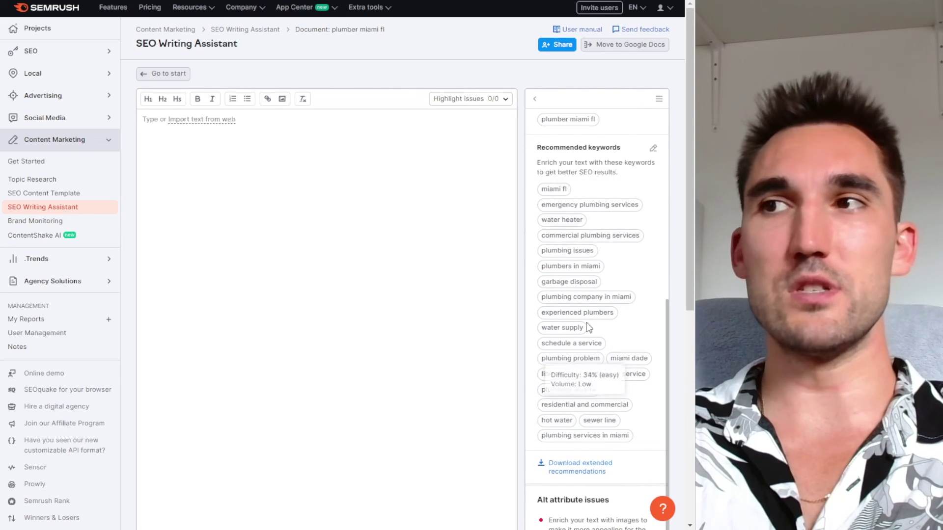
scroll(591, 254, "down", 4)
scroll(591, 253, "up", 1)
scroll(343, 157, "up", 4)
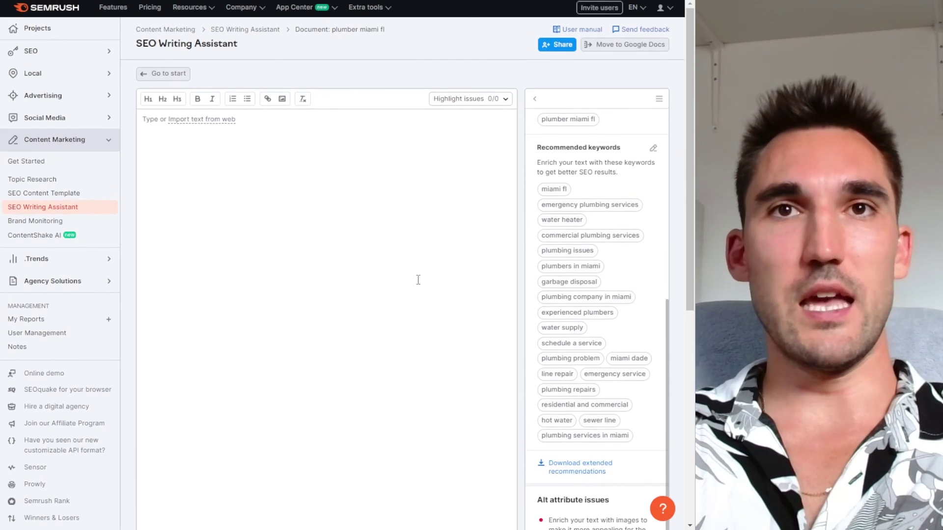
left_click(284, 179)
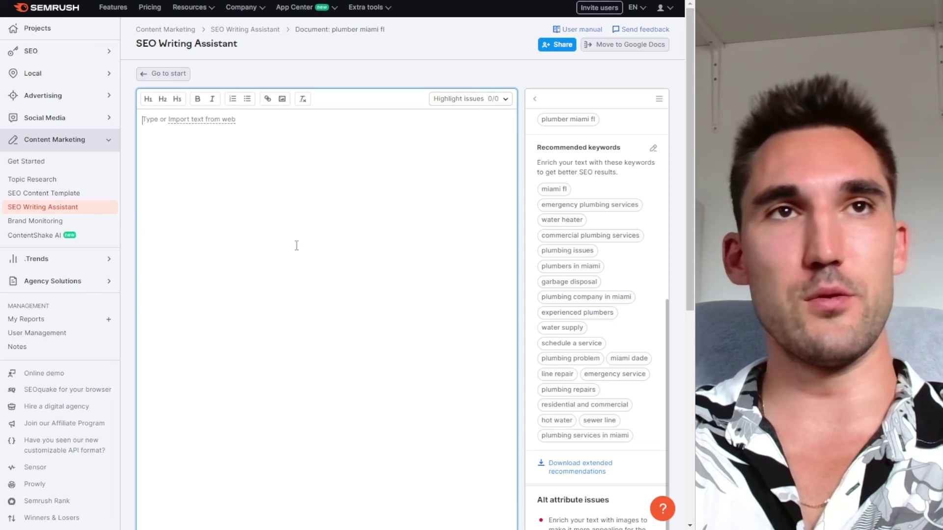
scroll(639, 162, "up", 7)
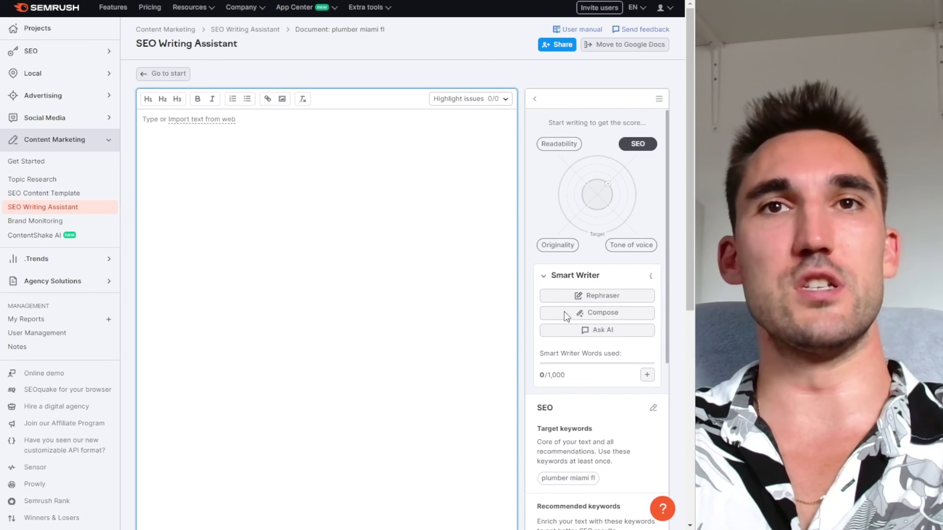